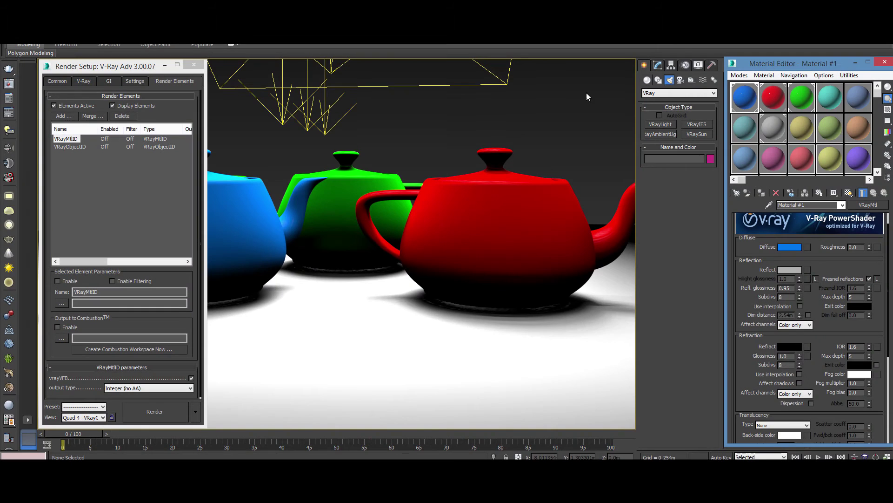
pyautogui.click(136, 170)
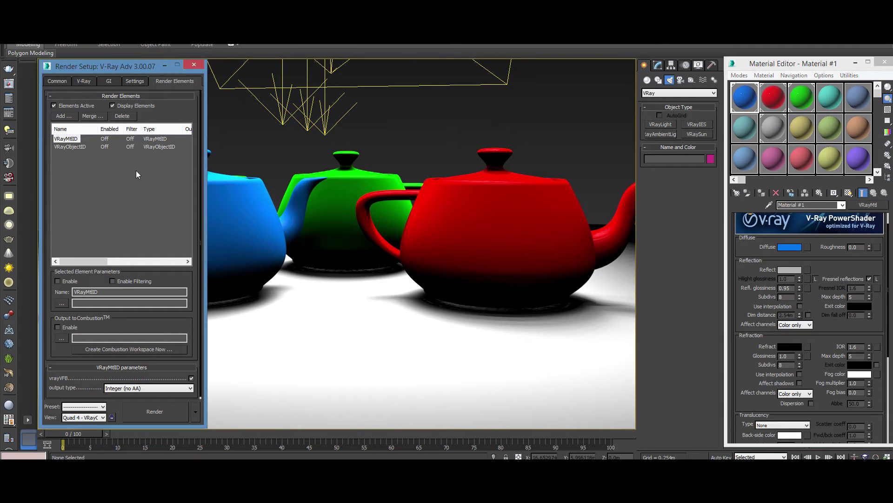
pyautogui.click(135, 176)
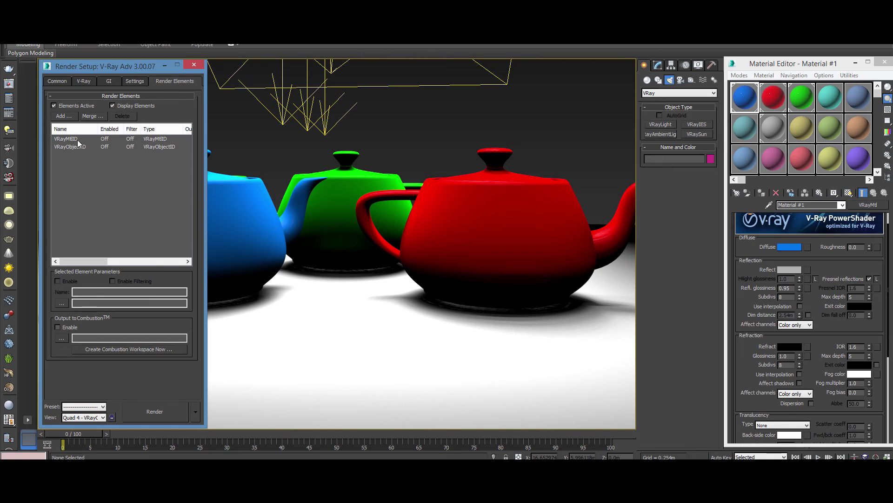
pyautogui.click(77, 139)
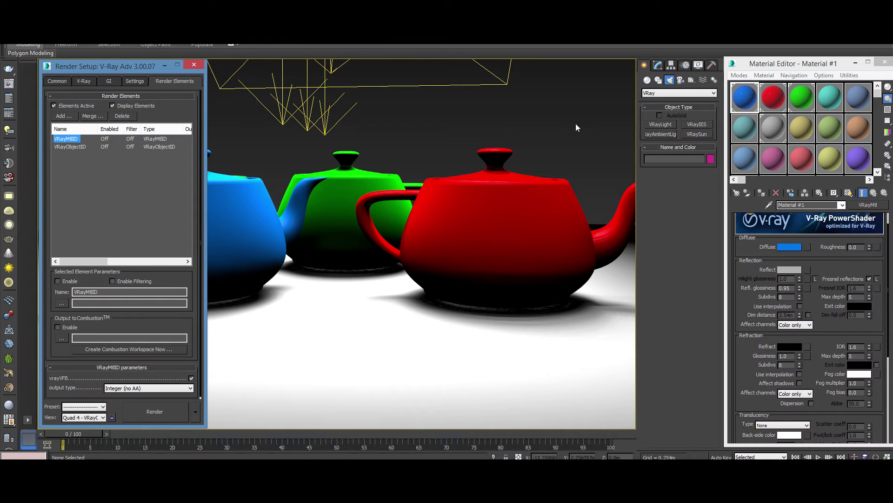
# Render the teapot scene and view its VRayMtlID and VRayObjectID passes, both showing black
pyautogui.click(640, 33)
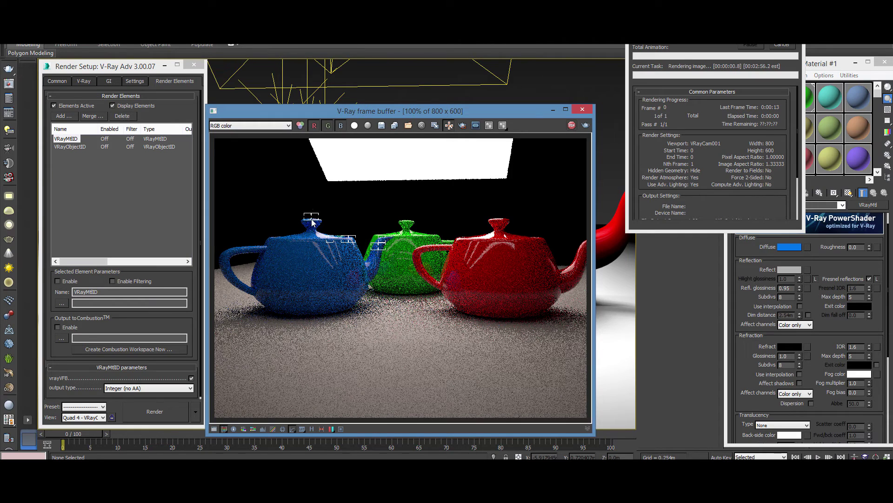
pyautogui.click(255, 125)
pyautogui.click(255, 146)
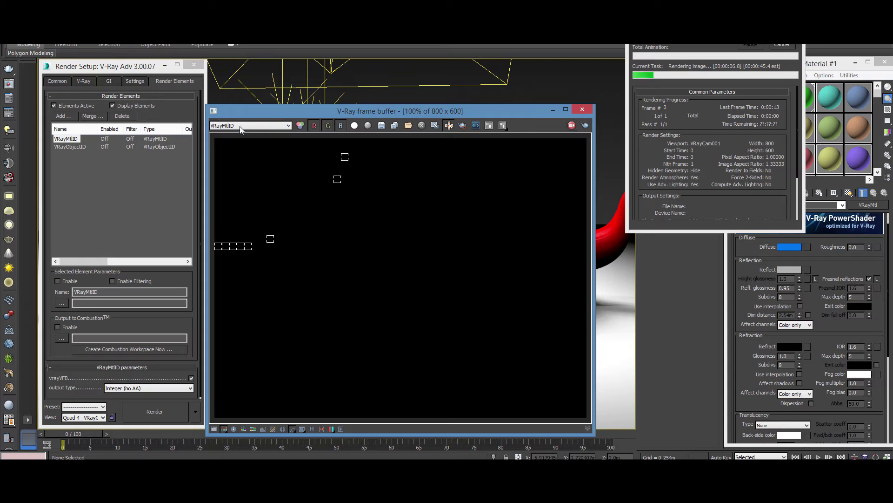
pyautogui.click(239, 126)
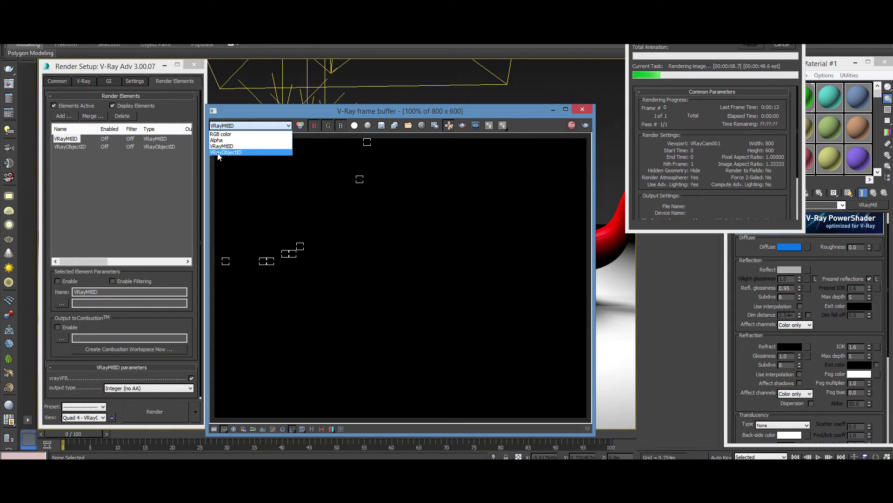
pyautogui.click(228, 152)
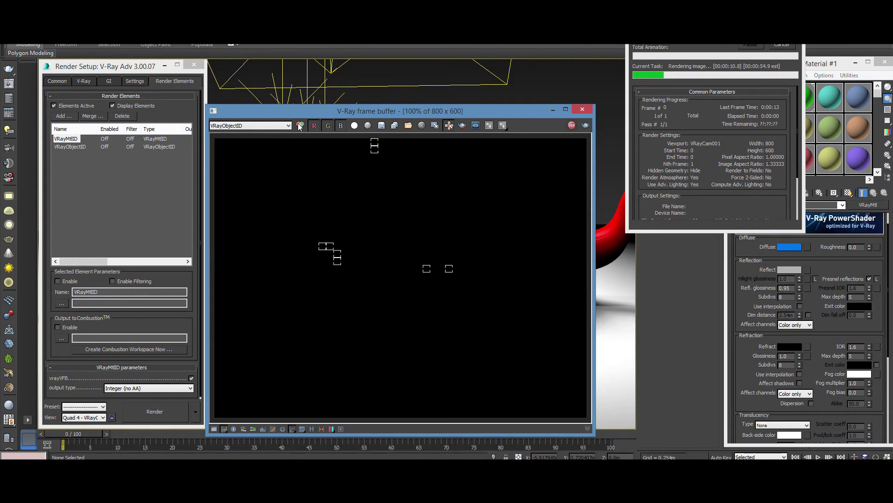
pyautogui.scroll(3, 374, 146)
# Stop the current render and select the VRayMtlID render element
pyautogui.click(571, 126)
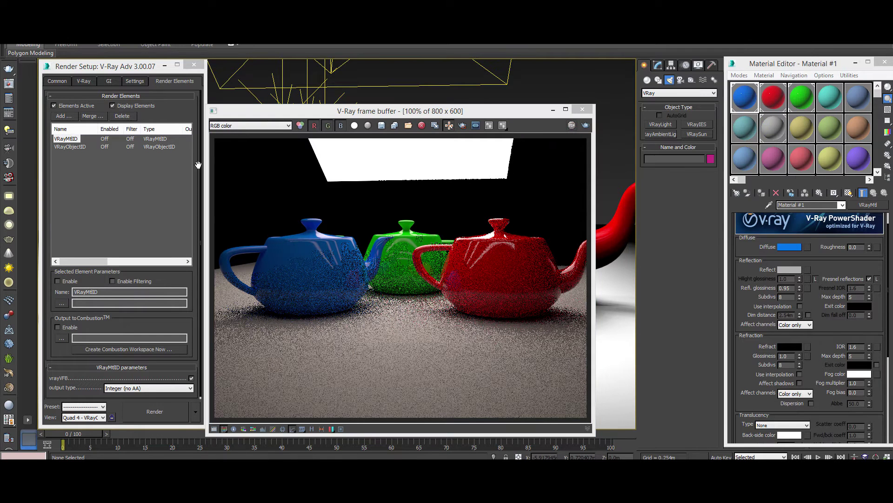
pyautogui.click(59, 140)
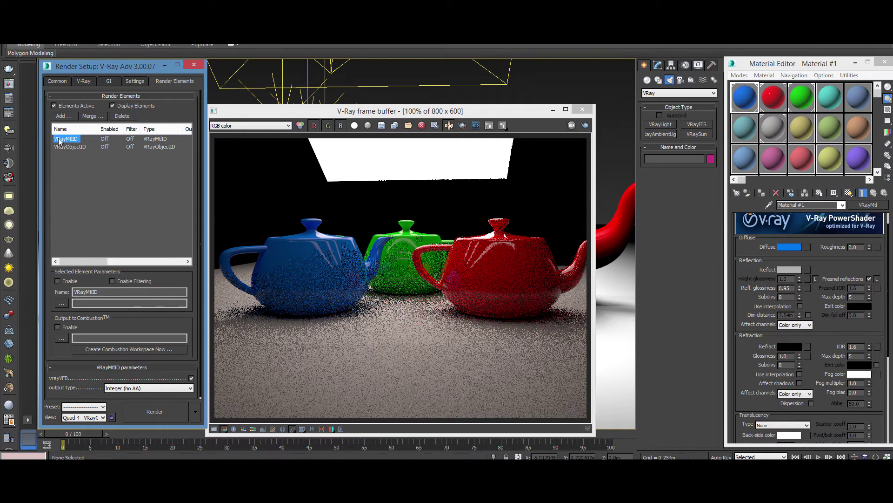
pyautogui.click(91, 141)
pyautogui.click(86, 139)
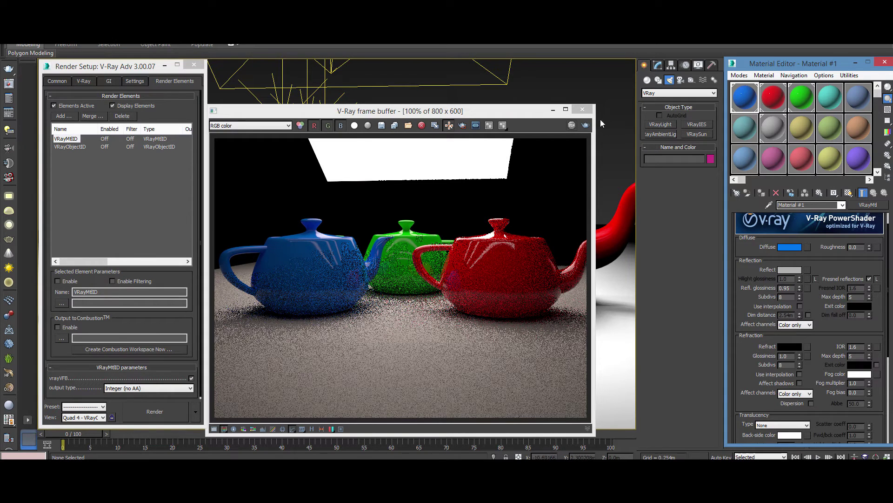
pyautogui.scroll(-5, 824, 270)
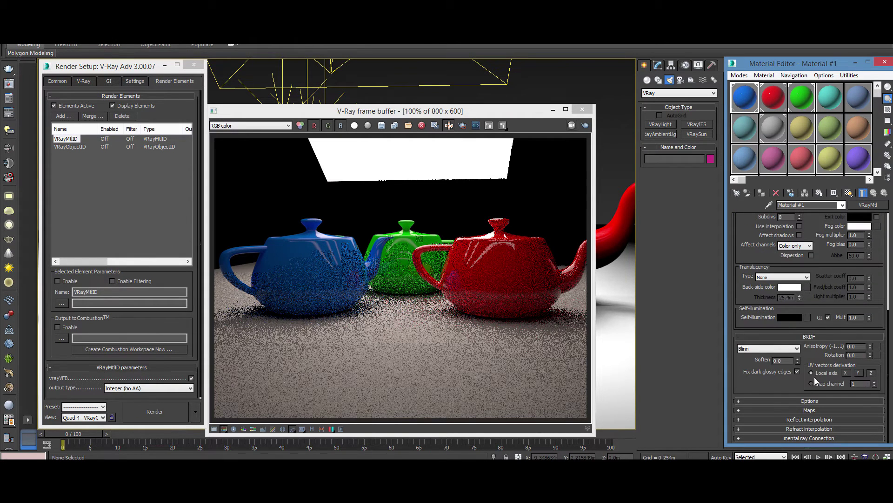
# Expand the blue V-Ray material's Options and set its Effect ID to 1
pyautogui.click(816, 401)
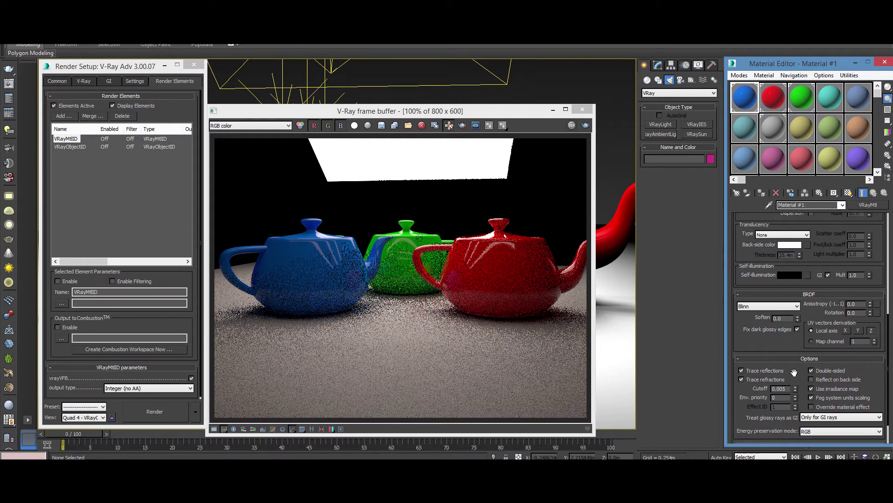
pyautogui.scroll(-1, 822, 384)
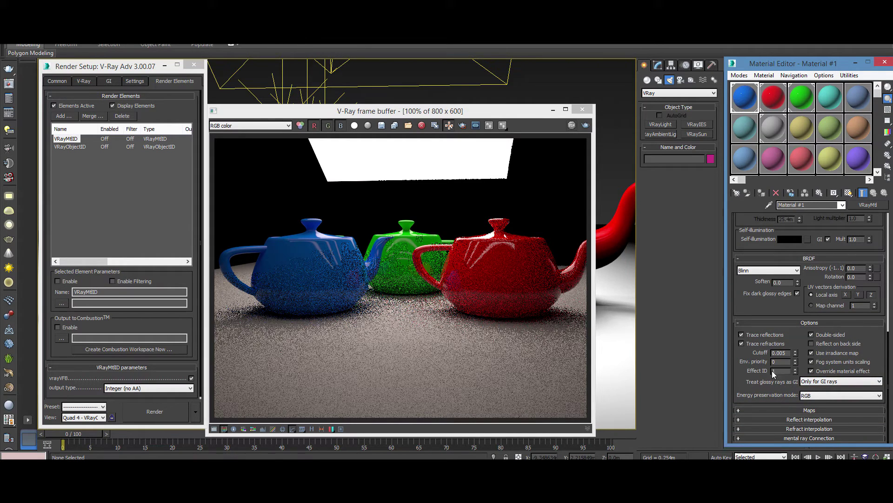
pyautogui.moveTo(787, 370); pyautogui.dragTo(733, 371)
pyautogui.moveTo(527, 114); pyautogui.dragTo(488, 248)
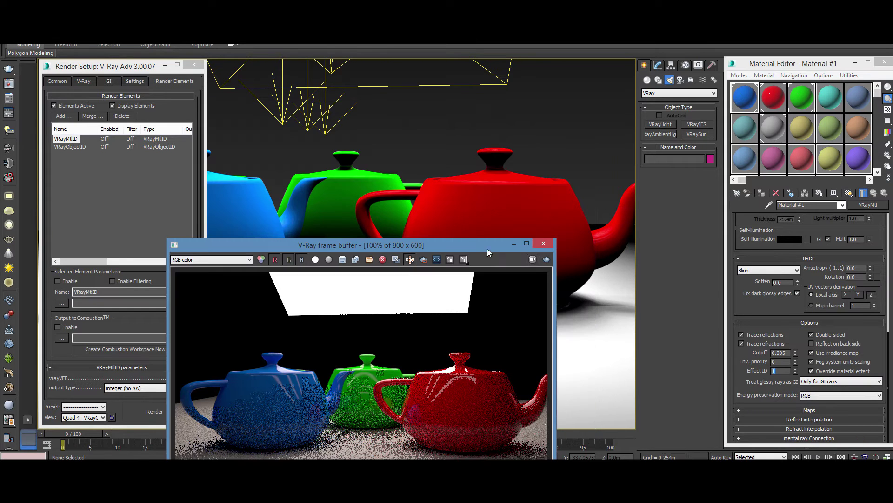
# Give the Red and Green materials Effect IDs 2 and 3, then re-render with Shift+Q
pyautogui.click(774, 99)
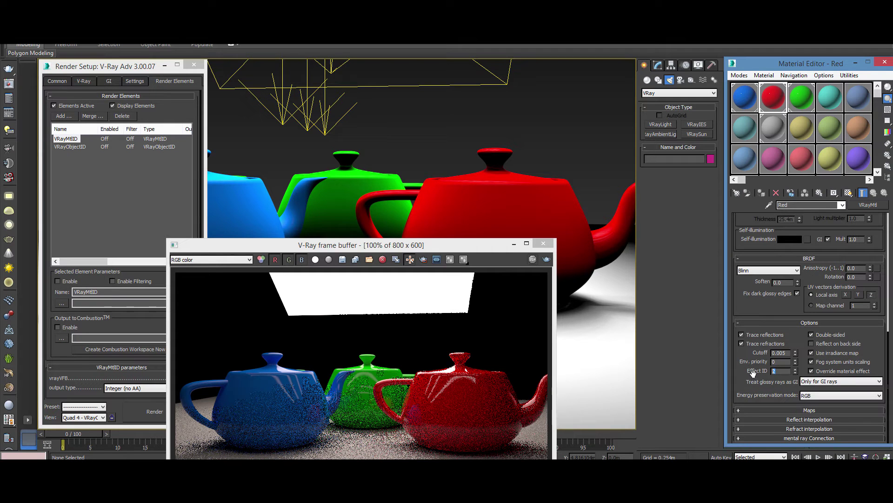
pyautogui.click(805, 103)
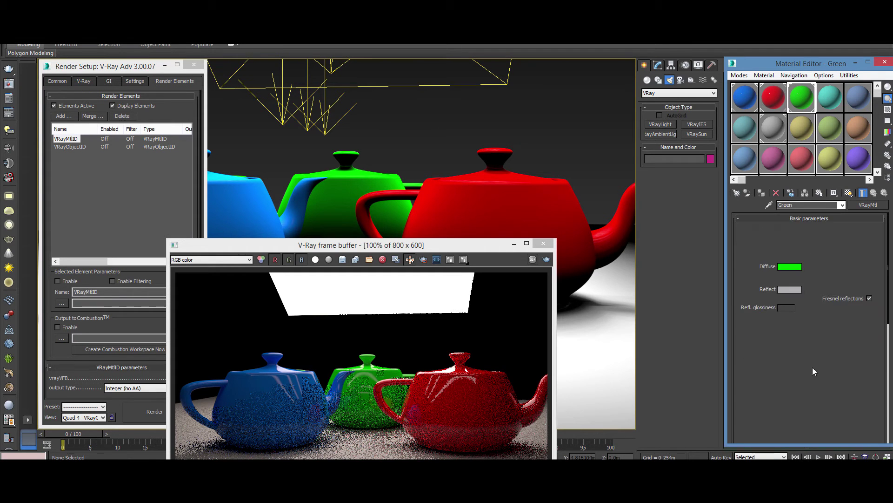
pyautogui.scroll(-5, 814, 333)
pyautogui.scroll(-5, 811, 393)
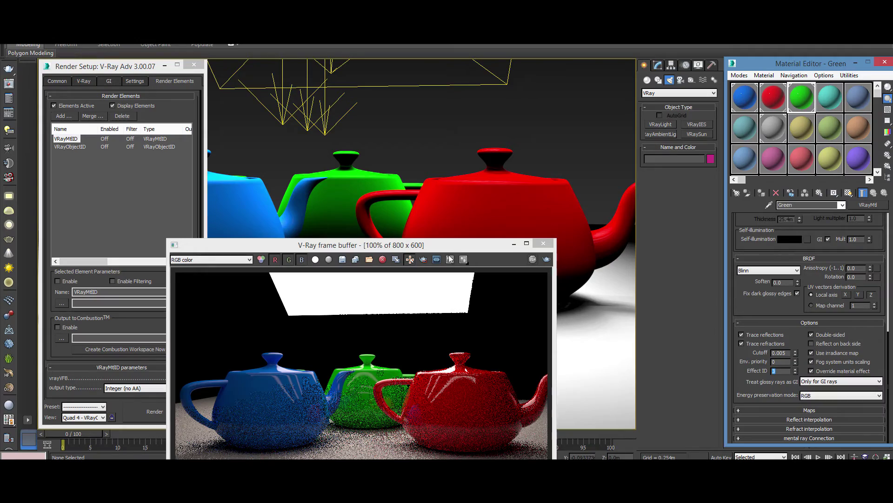
pyautogui.hotkey('shift', 'q')
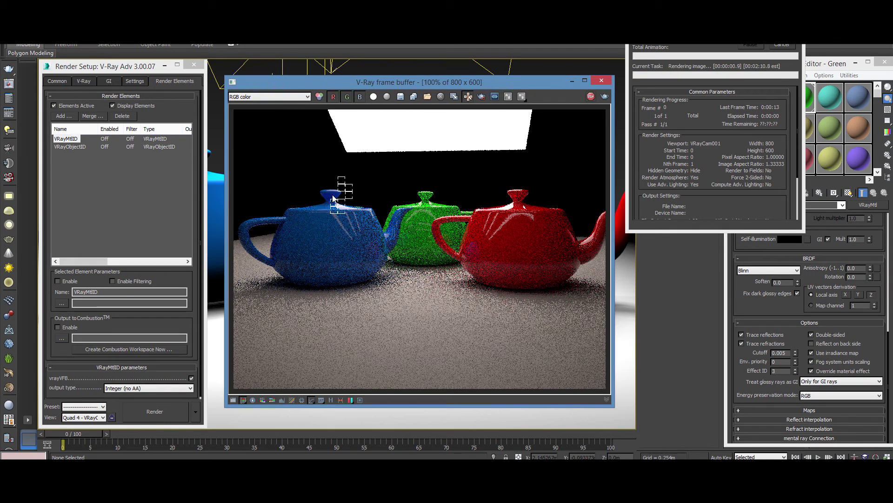
# View the new VRayMtlID pass, zooming and panning over the coloured teapots, then select VRayObjectID
pyautogui.click(279, 96)
pyautogui.click(247, 118)
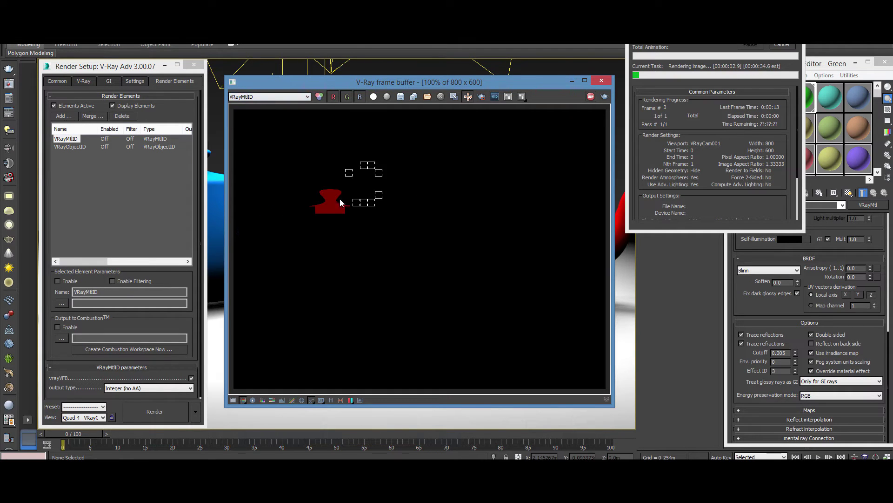
pyautogui.scroll(1, 328, 196)
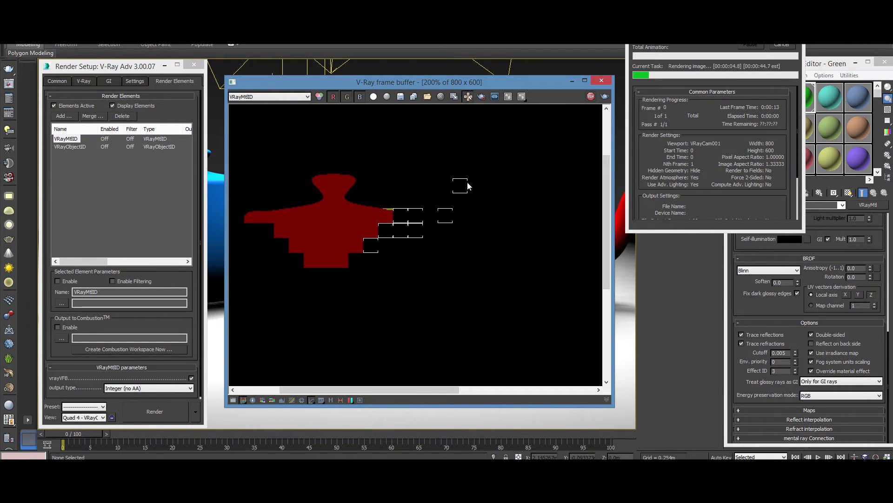
pyautogui.moveTo(497, 191); pyautogui.dragTo(361, 209, button='middle')
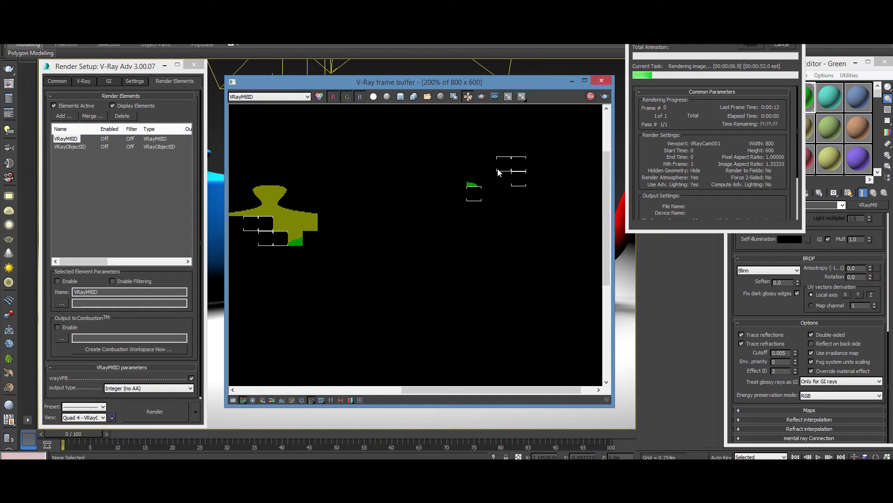
pyautogui.moveTo(403, 191); pyautogui.dragTo(499, 209, button='middle')
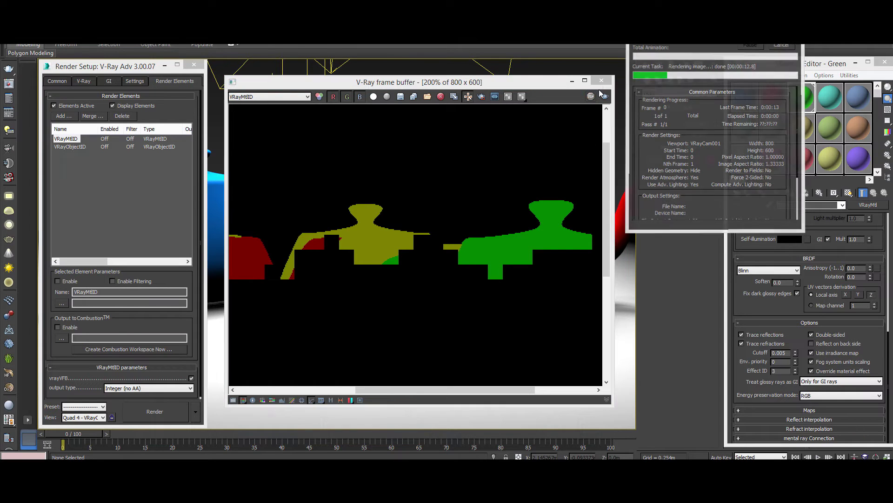
pyautogui.click(71, 147)
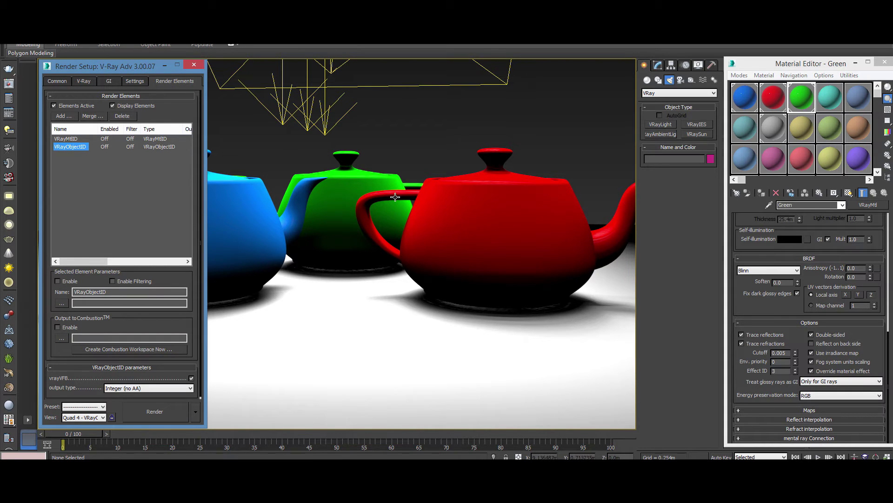
# Open the red teapot's Object Properties and confirm them with OK
pyautogui.click(490, 216)
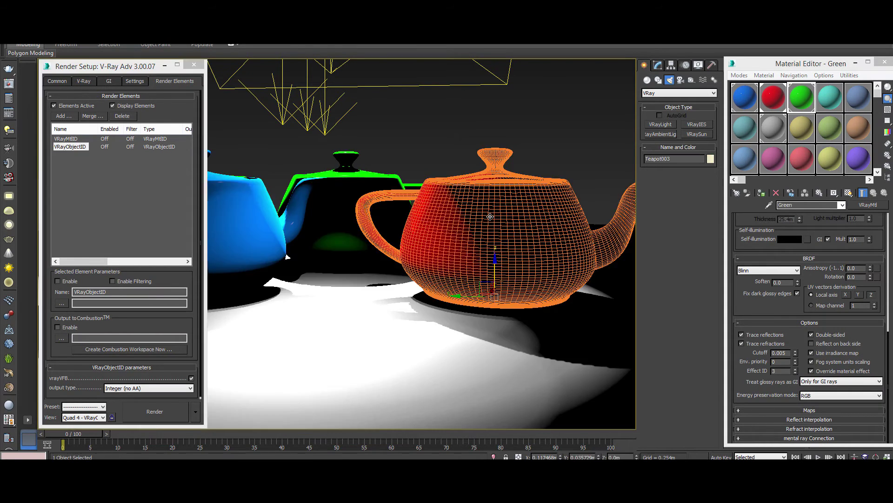
pyautogui.rightClick(490, 216)
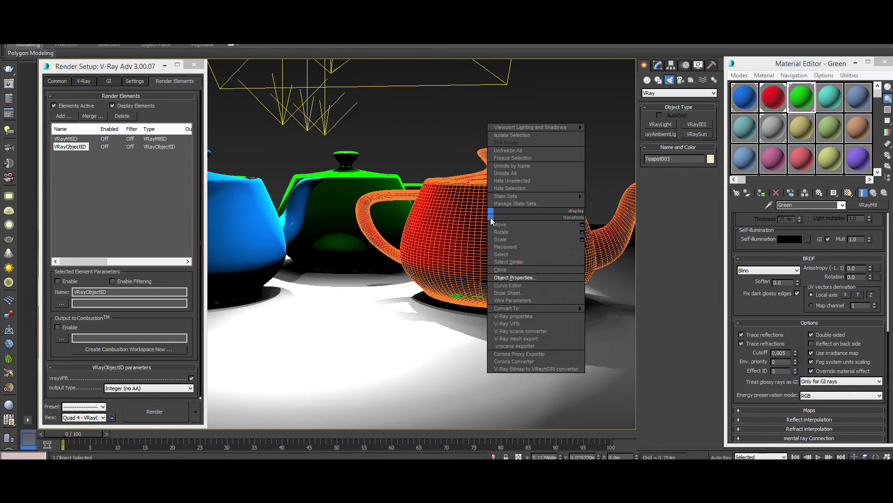
pyautogui.click(521, 278)
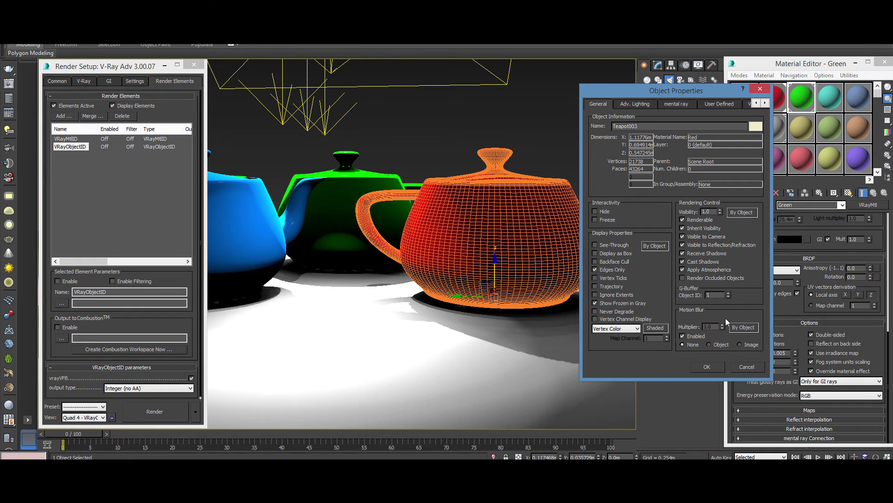
pyautogui.click(713, 366)
# Open the blue teapot's Object Properties and confirm them with OK
pyautogui.click(359, 186)
pyautogui.rightClick(359, 186)
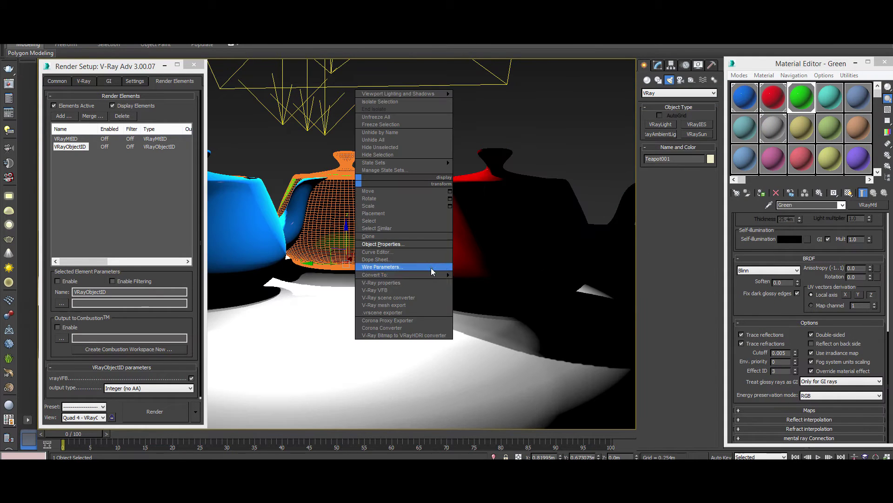
pyautogui.click(227, 218)
pyautogui.rightClick(228, 218)
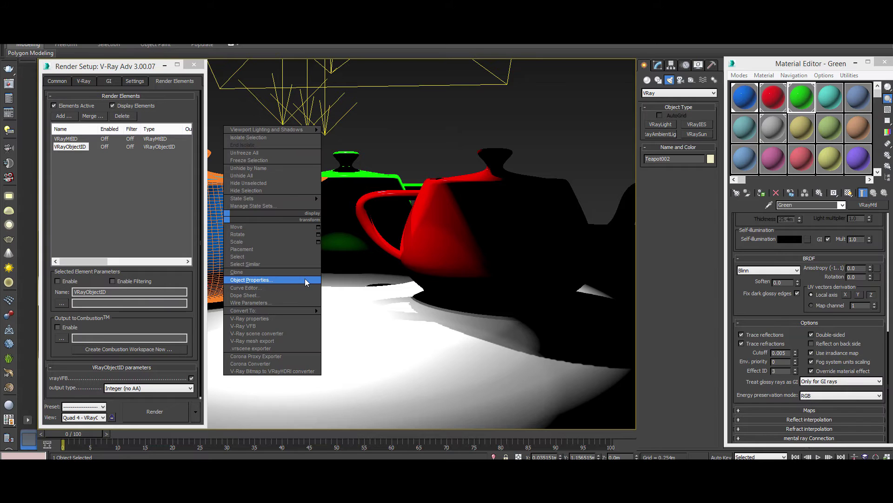
pyautogui.click(305, 279)
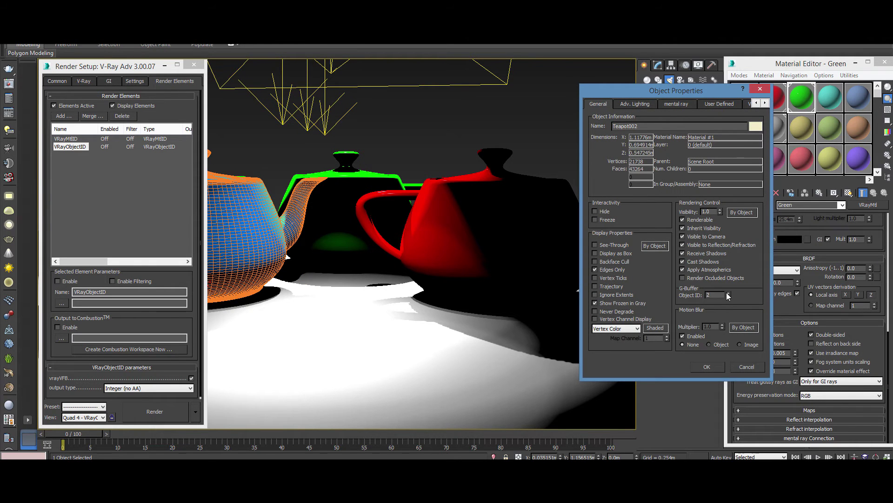
pyautogui.click(707, 366)
# Set the middle teapot's G-Buffer Object ID to 2 in Object Properties
pyautogui.click(342, 195)
pyautogui.rightClick(343, 191)
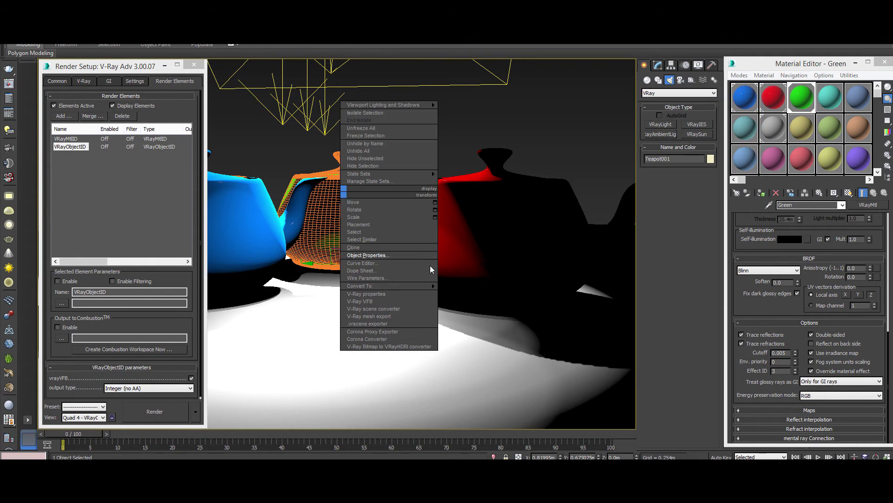
pyautogui.click(413, 255)
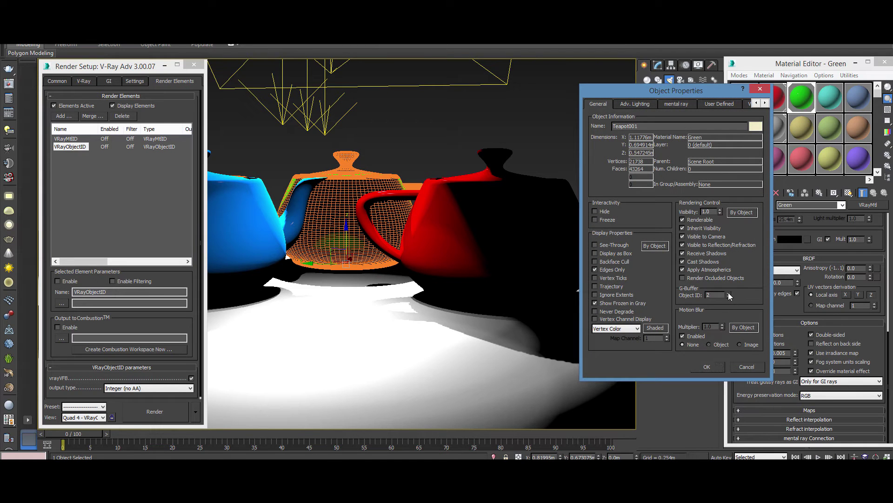
pyautogui.click(706, 365)
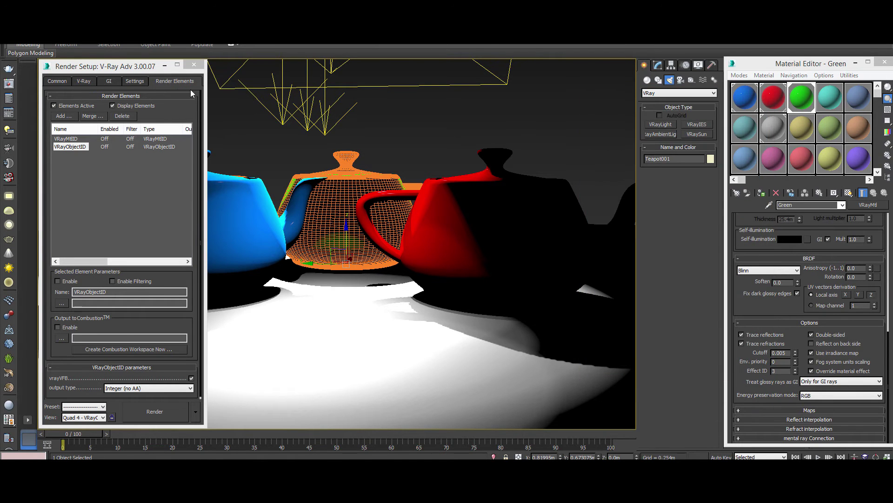
# Re-render with Shift+Q and view the VRayObjectID pass, zooming in on the teapots' ID colours
pyautogui.hotkey('shift', 'q')
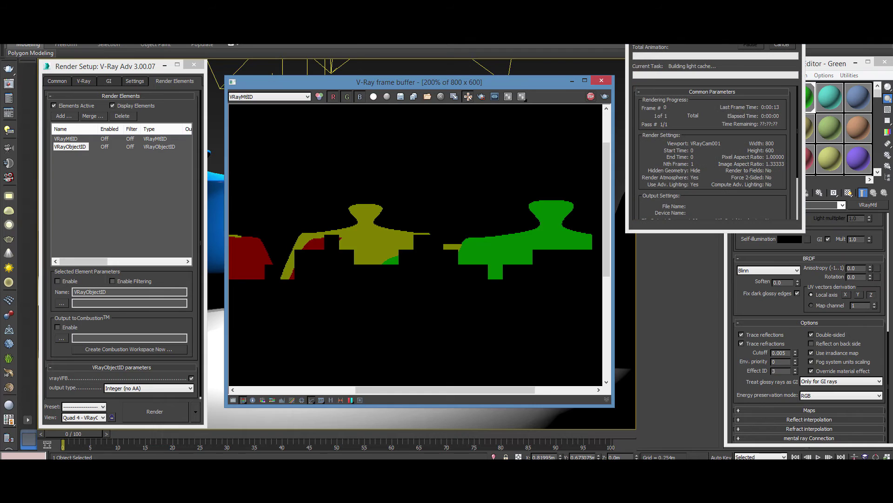
pyautogui.moveTo(316, 219); pyautogui.dragTo(414, 207, button='middle')
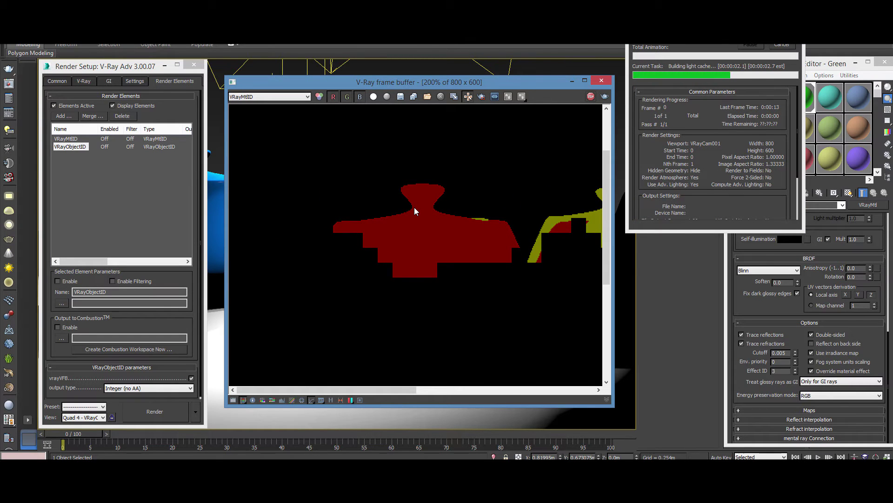
pyautogui.click(279, 97)
pyautogui.click(260, 123)
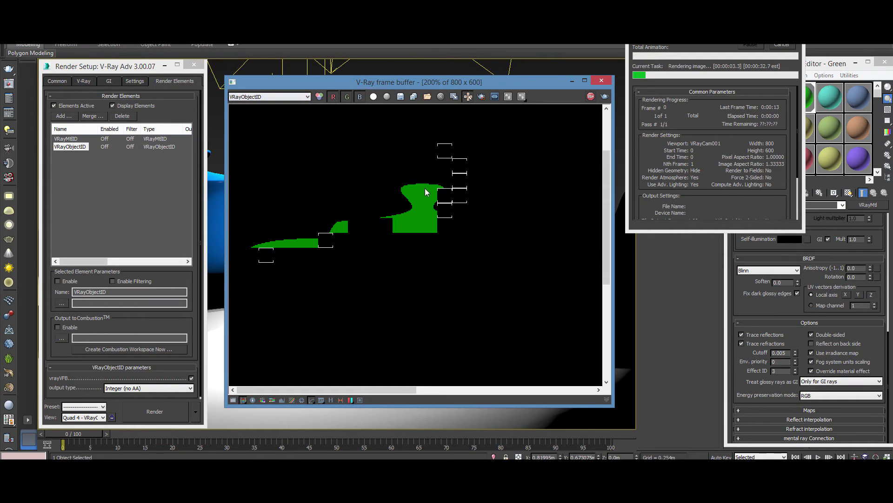
pyautogui.scroll(2, 365, 194)
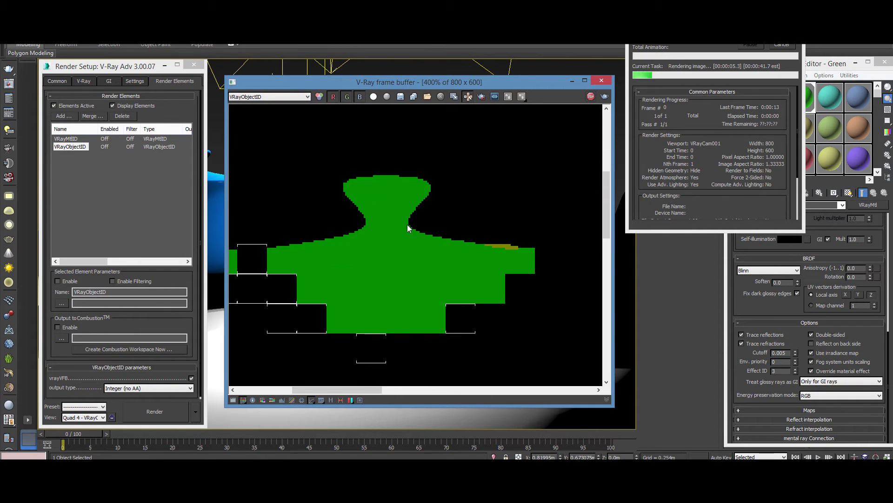
pyautogui.scroll(-3, 474, 229)
pyautogui.scroll(2, 423, 199)
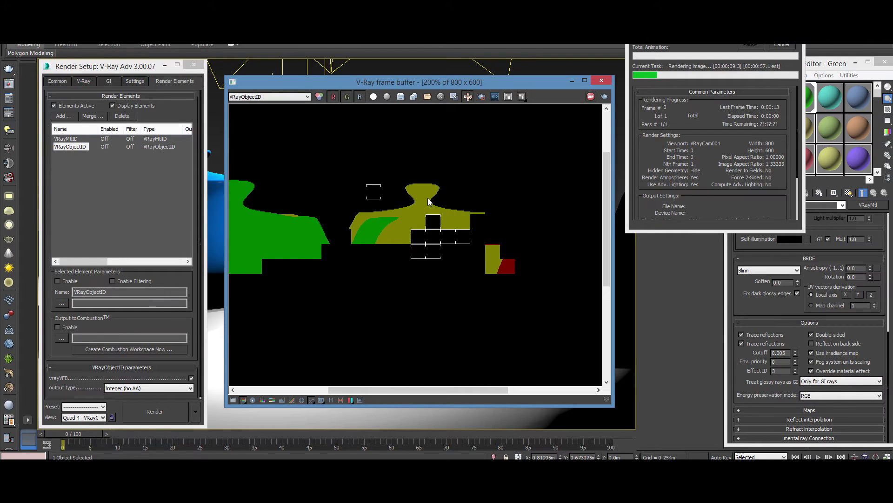
pyautogui.scroll(2, 417, 191)
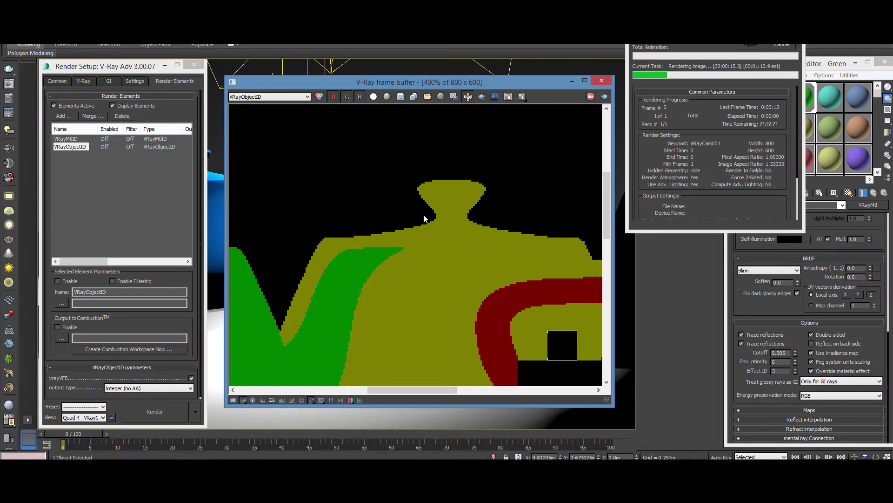
pyautogui.moveTo(339, 273); pyautogui.dragTo(381, 182, button='middle')
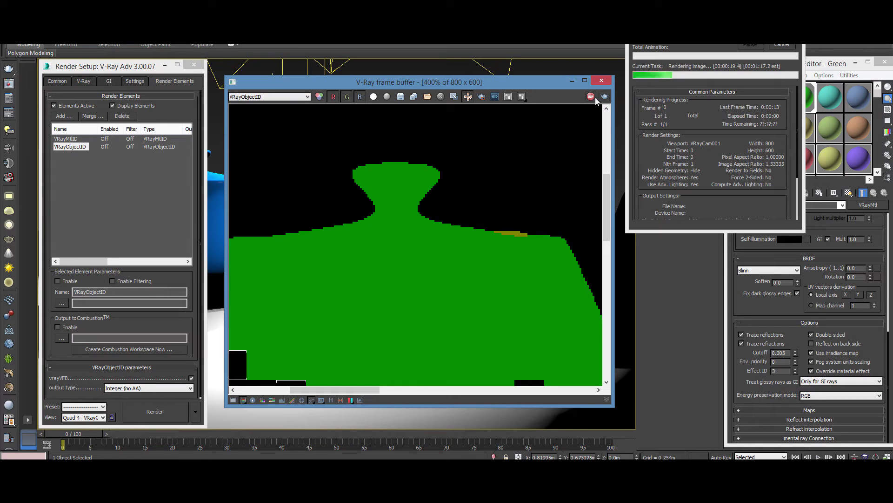
# Set the VRayMtlID element's Output type to Color (with AA)
pyautogui.moveTo(145, 71); pyautogui.dragTo(153, 42)
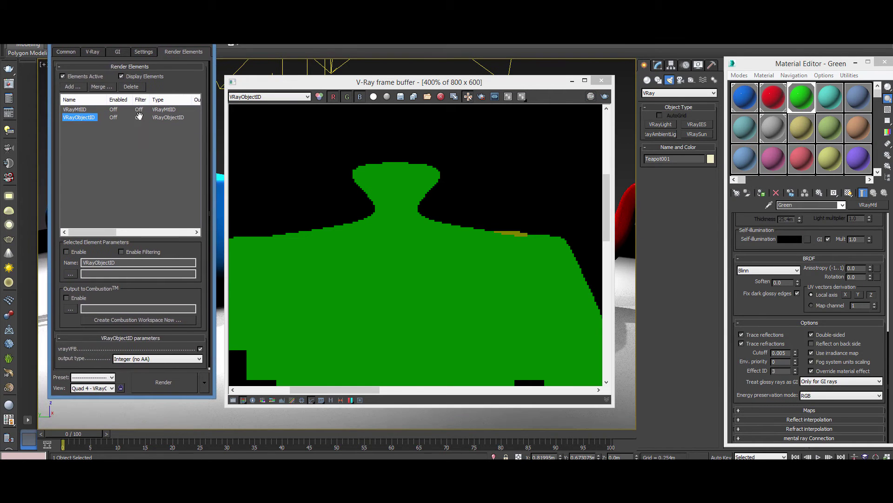
pyautogui.click(82, 110)
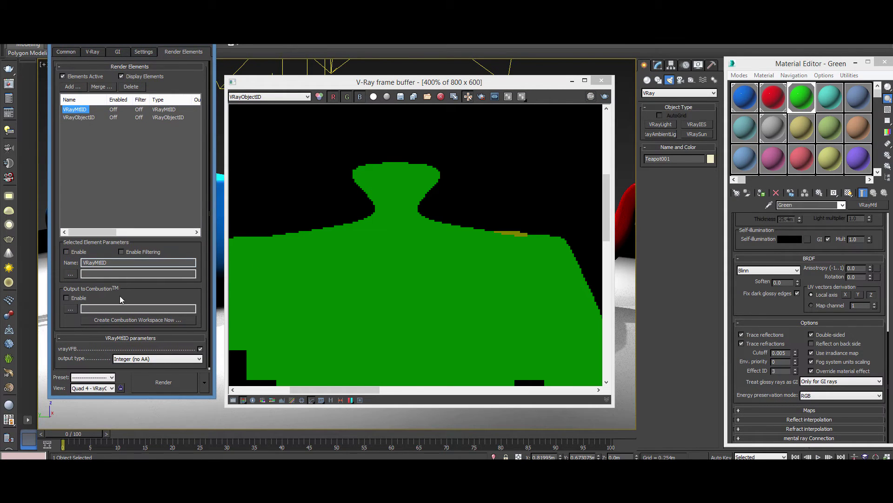
pyautogui.moveTo(158, 297); pyautogui.dragTo(130, 283)
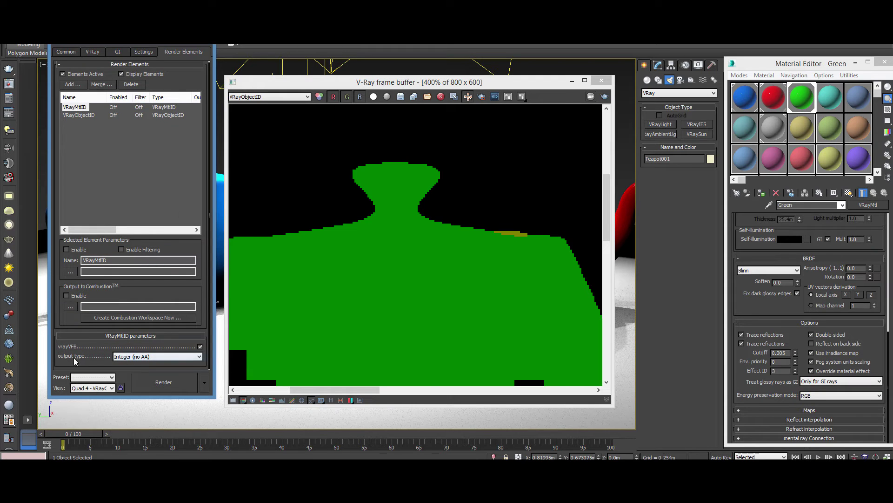
pyautogui.click(151, 356)
pyautogui.click(152, 359)
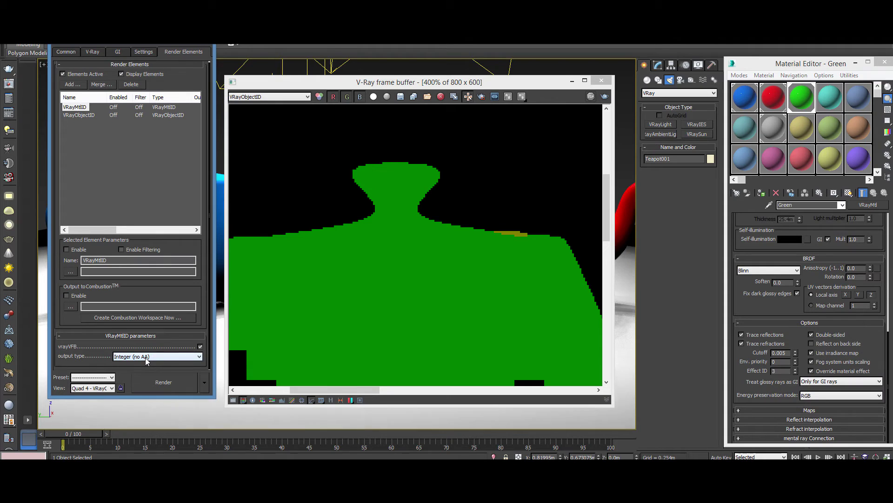
pyautogui.click(423, 166)
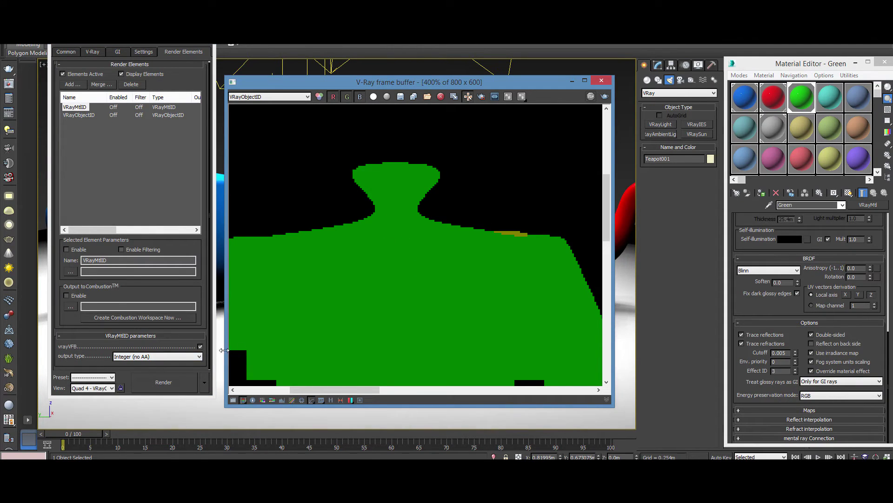
pyautogui.click(173, 357)
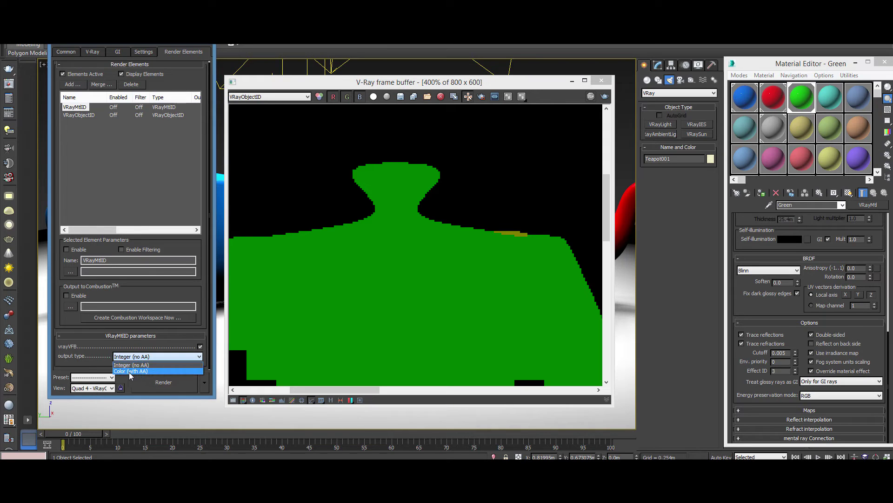
pyautogui.click(139, 371)
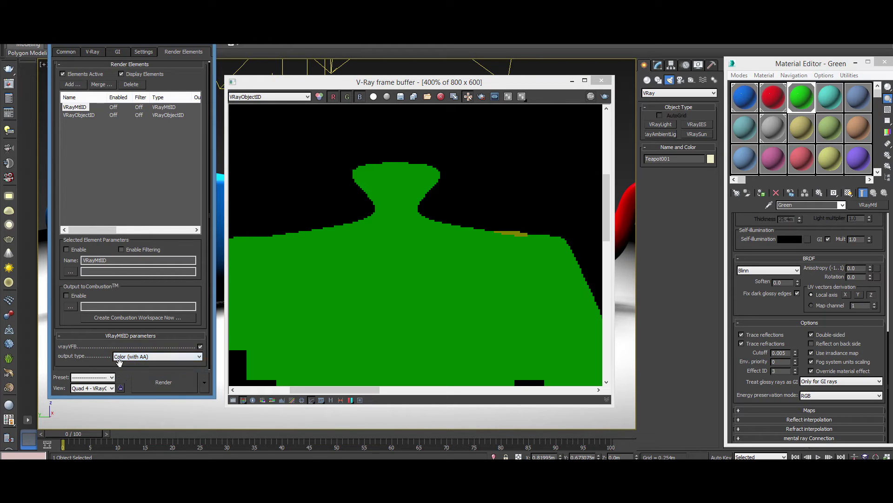
# Set VRayObjectID's Output type to Color (with AA) too and start a new render
pyautogui.click(79, 115)
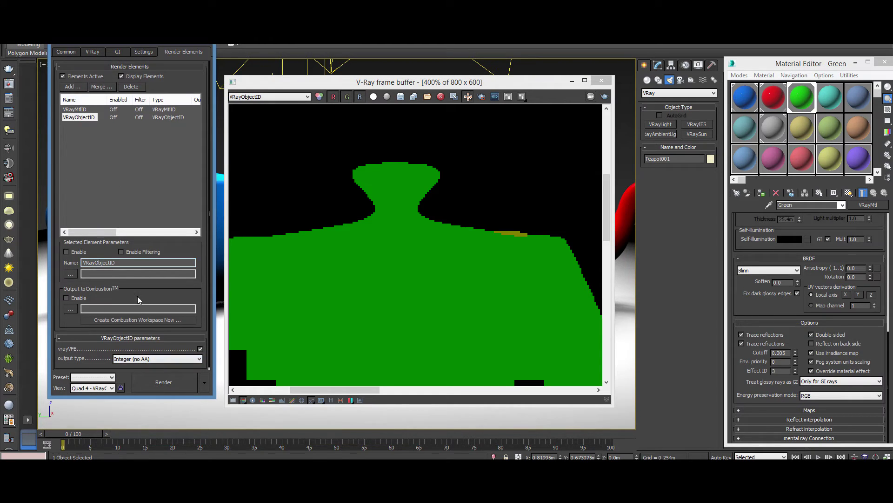
pyautogui.click(151, 367)
pyautogui.click(163, 383)
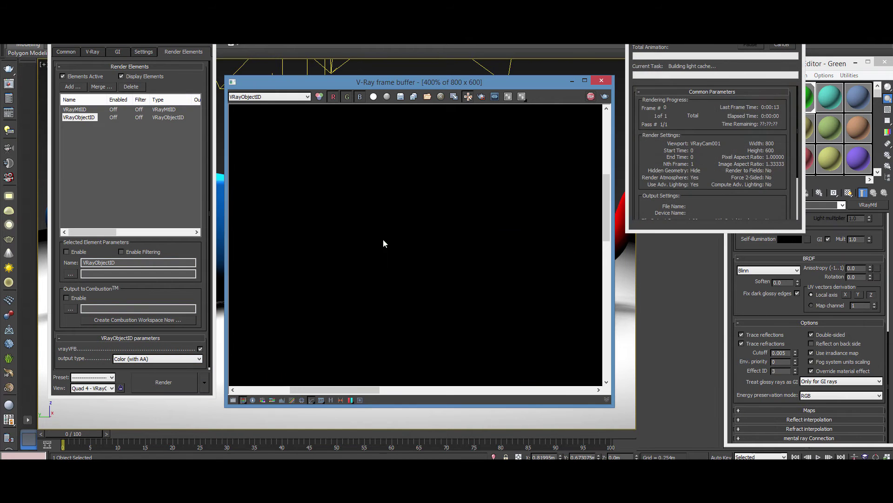
# Show the VRayMtlID pass and zoom in on the antialiased teapot edges
pyautogui.click(289, 97)
pyautogui.click(283, 114)
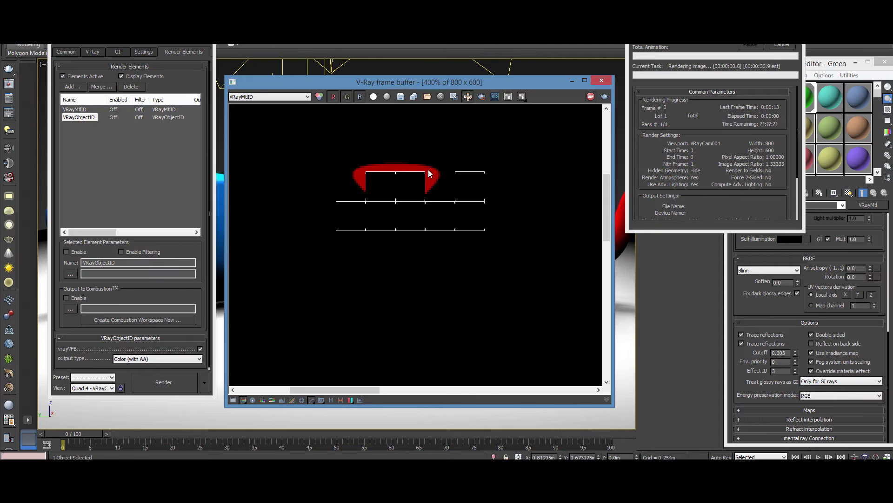
pyautogui.doubleClick(369, 222)
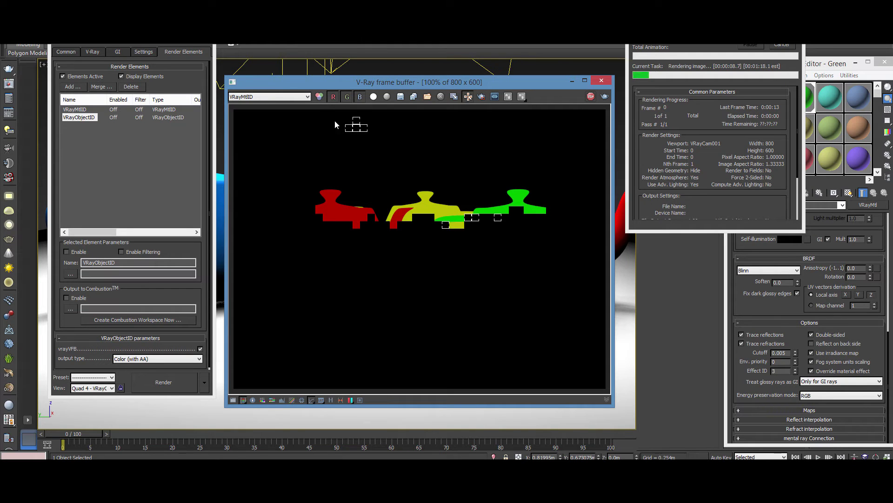
pyautogui.scroll(1, 326, 215)
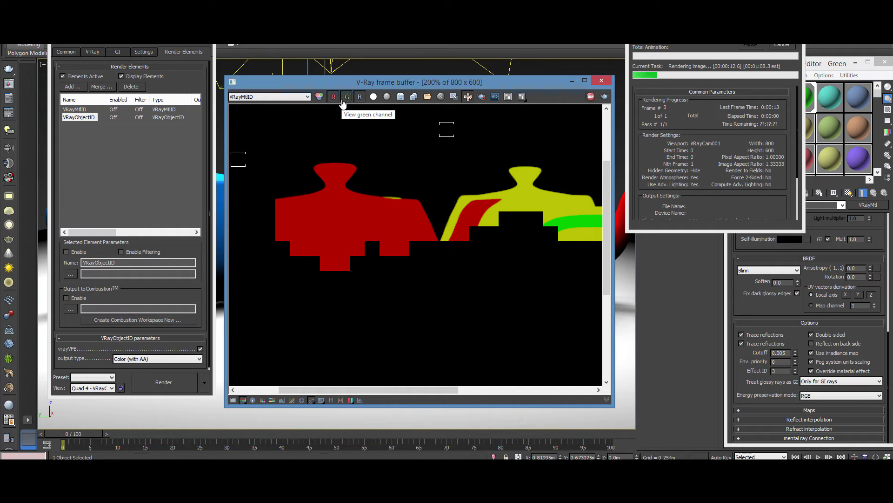
pyautogui.moveTo(390, 169); pyautogui.dragTo(479, 172, button='middle')
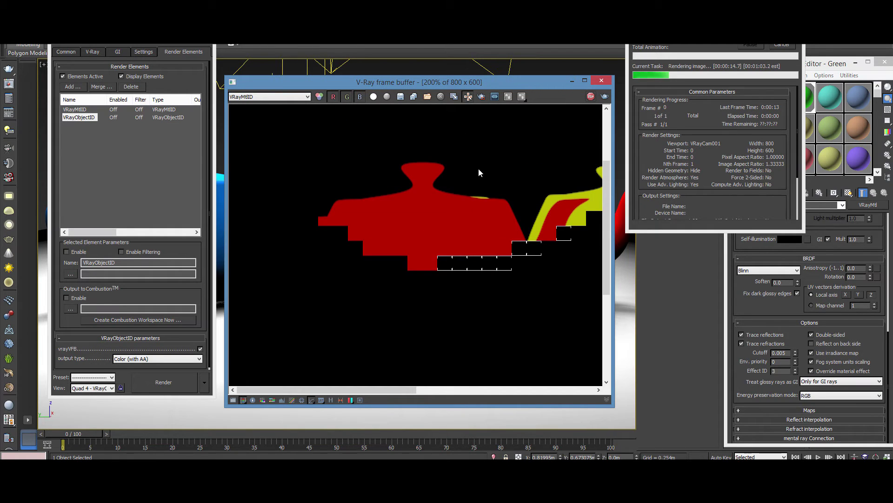
pyautogui.scroll(2, 418, 172)
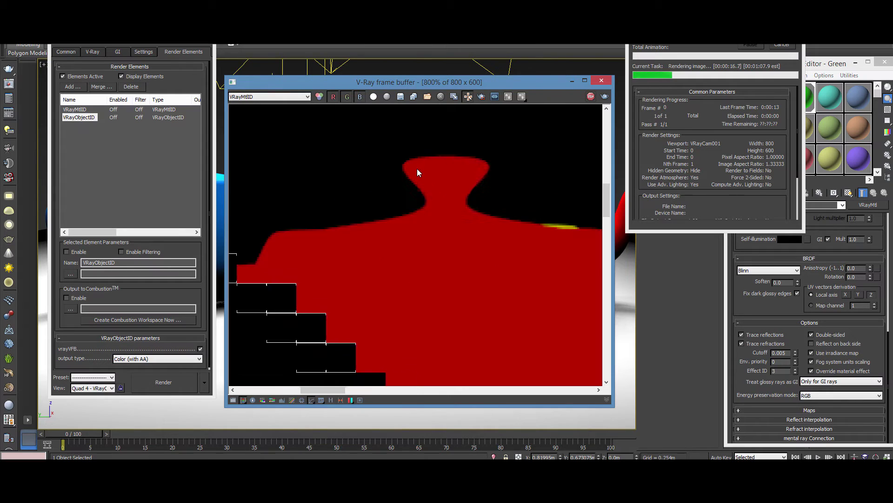
pyautogui.scroll(1, 410, 161)
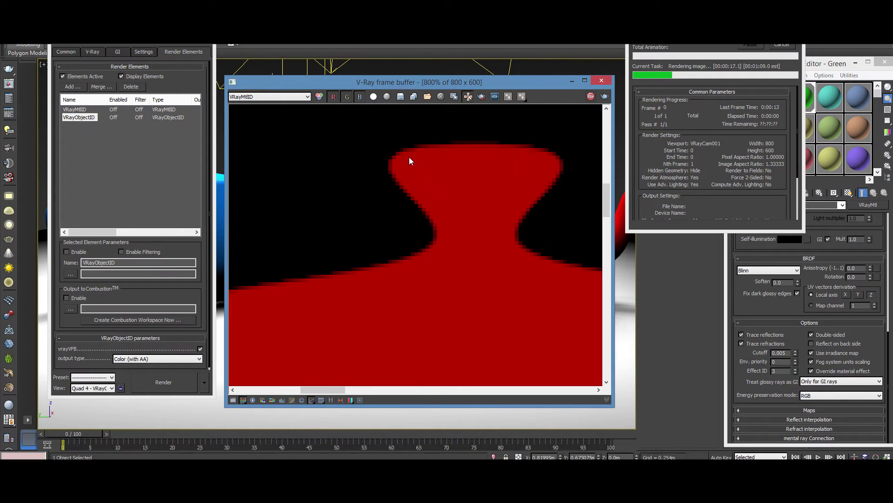
# Stop the render, zoom back out, and clear the render element selection
pyautogui.click(591, 97)
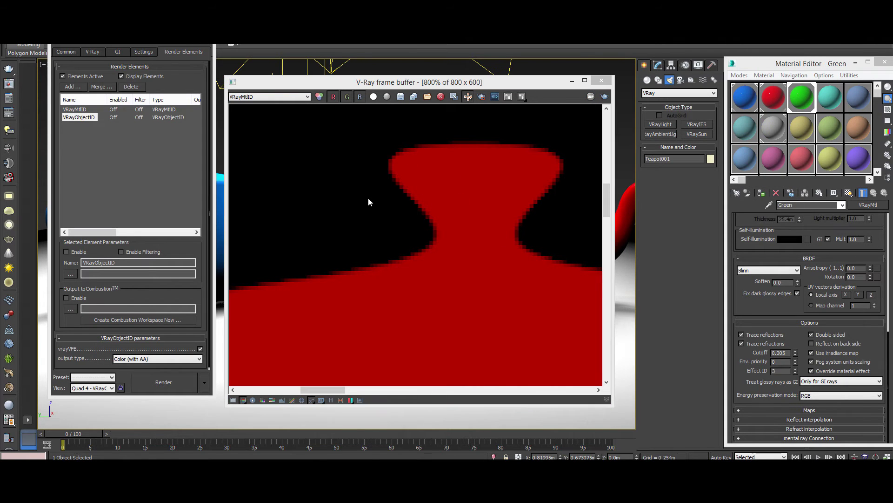
pyautogui.scroll(-2, 418, 230)
pyautogui.scroll(-1, 438, 298)
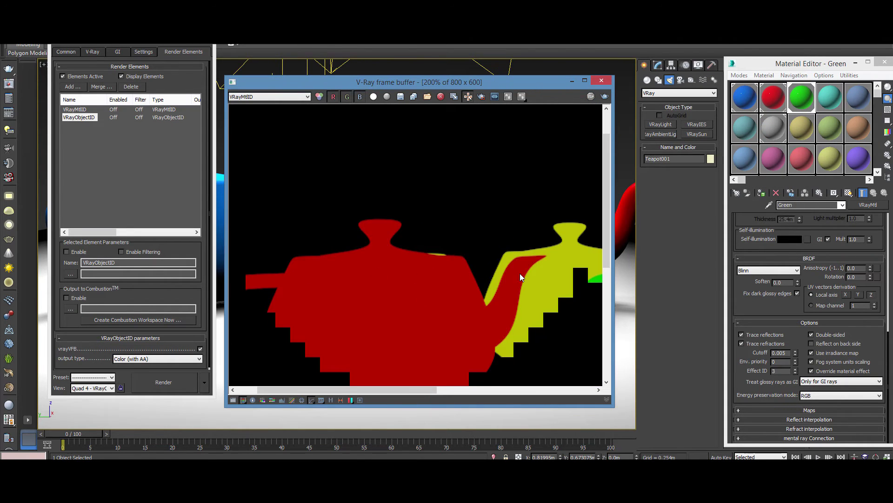
pyautogui.moveTo(520, 273); pyautogui.dragTo(470, 208, button='middle')
pyautogui.moveTo(560, 189); pyautogui.dragTo(403, 213, button='middle')
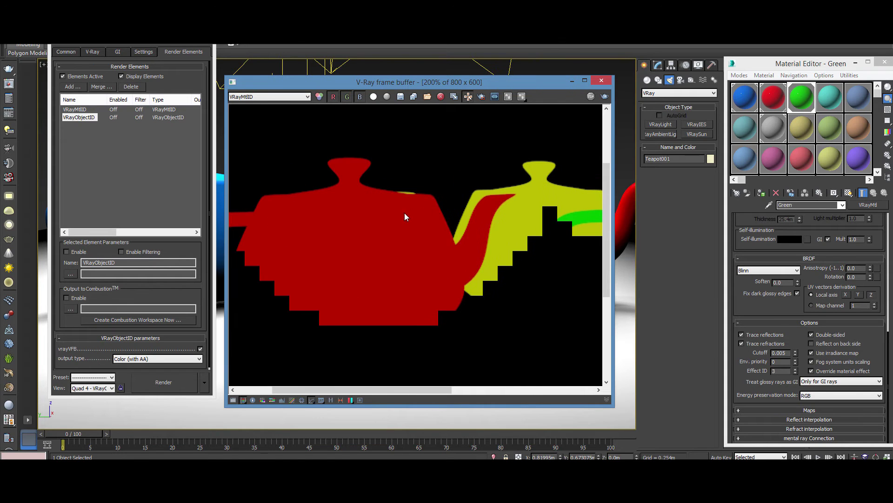
pyautogui.click(93, 130)
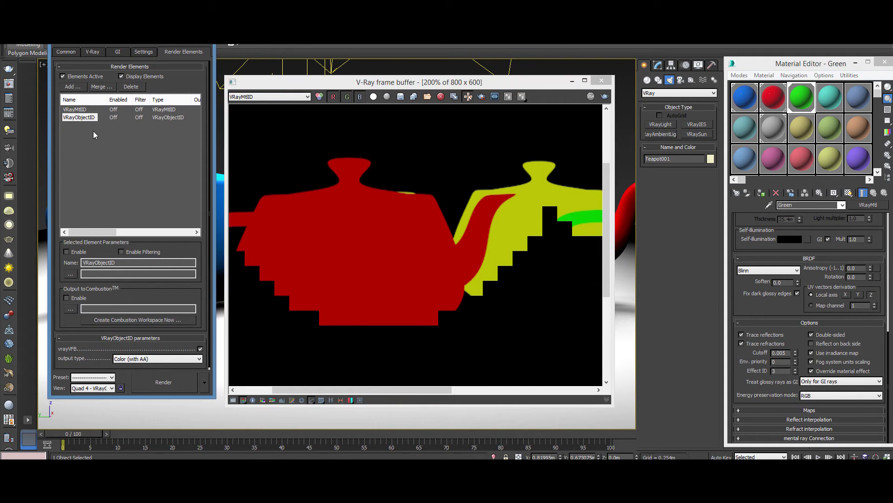
# Add a MultiMatteElement from the render element list and rename it 'Masks'
pyautogui.click(72, 86)
pyautogui.moveTo(112, 129); pyautogui.dragTo(437, 124)
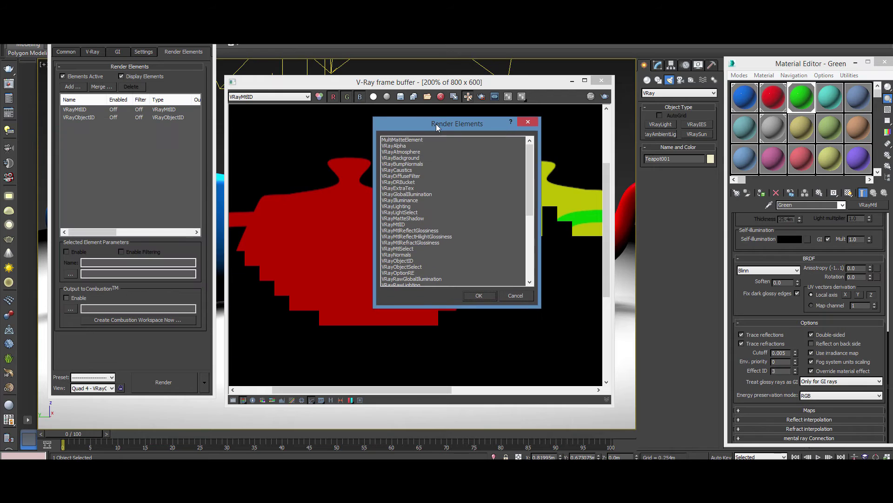
pyautogui.click(400, 140)
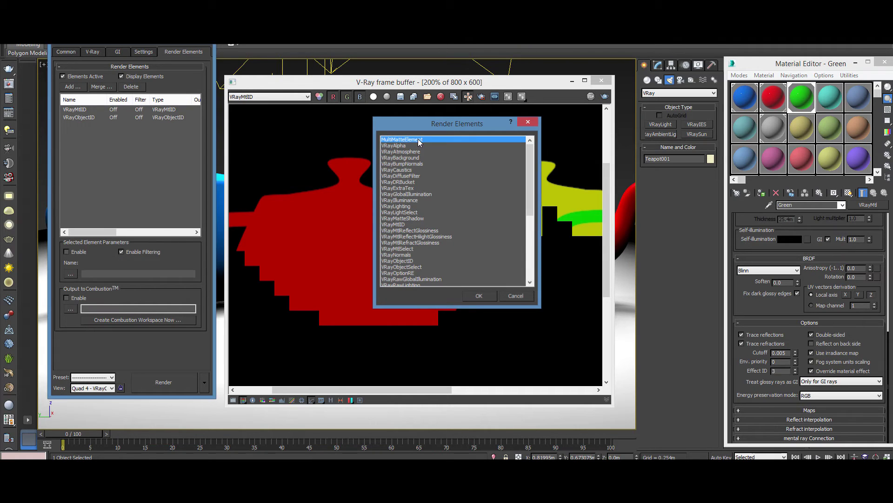
pyautogui.doubleClick(419, 141)
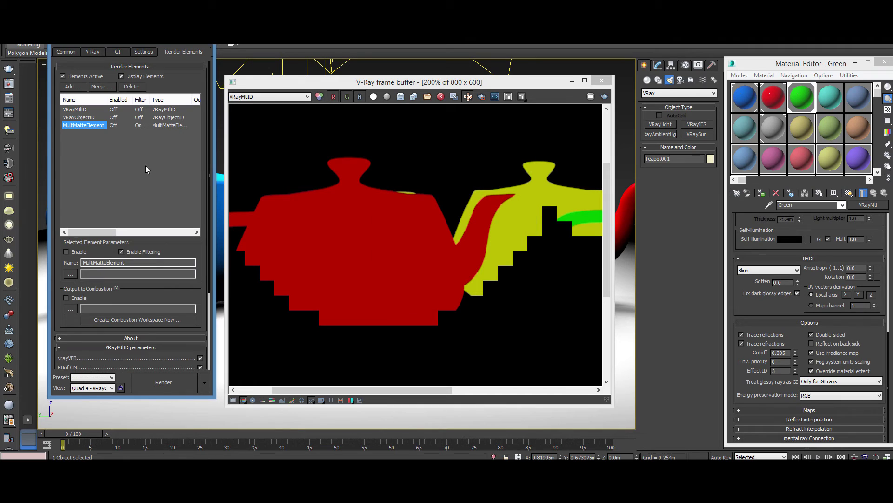
pyautogui.doubleClick(130, 268)
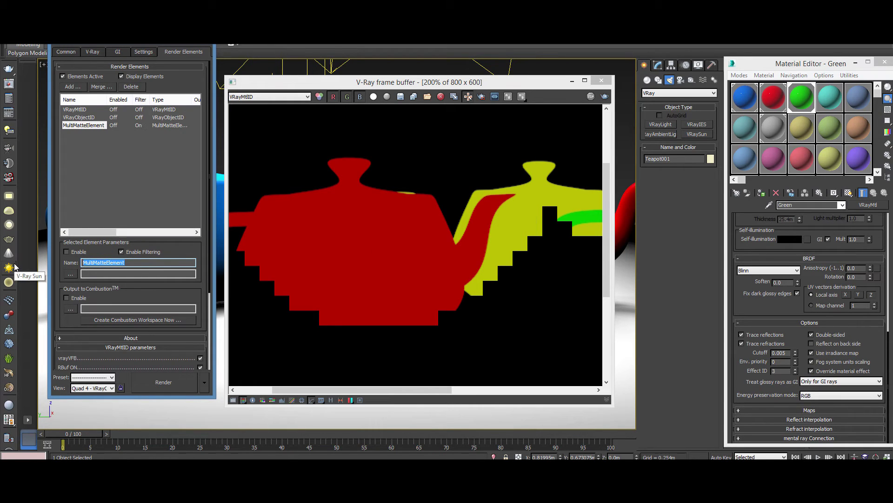
pyautogui.write('Ma')
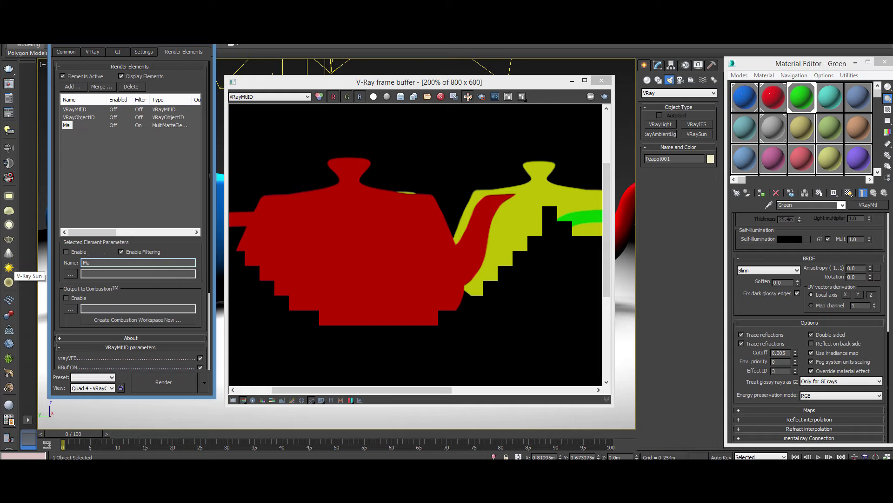
pyautogui.write('sks')
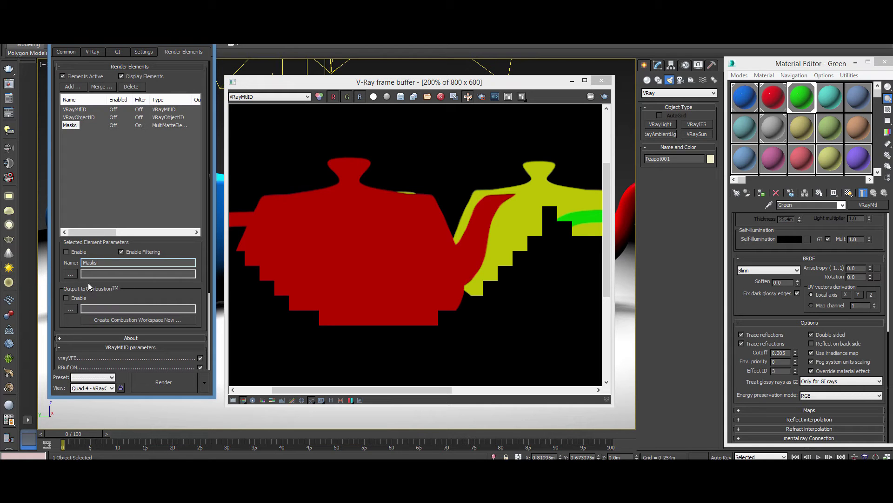
pyautogui.scroll(-5, 166, 291)
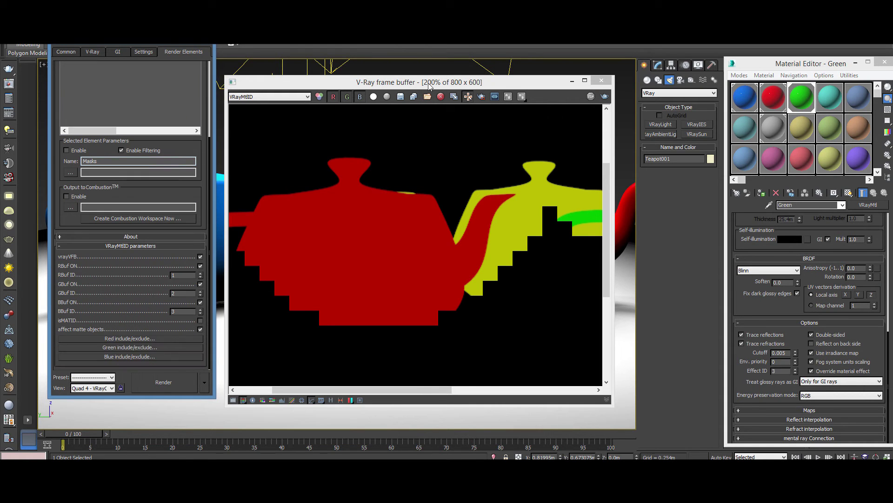
# Move the frame buffer aside and verify the red teapot's G-Buffer Object ID is 1, matching the red mask ID
pyautogui.moveTo(428, 86); pyautogui.dragTo(704, 92)
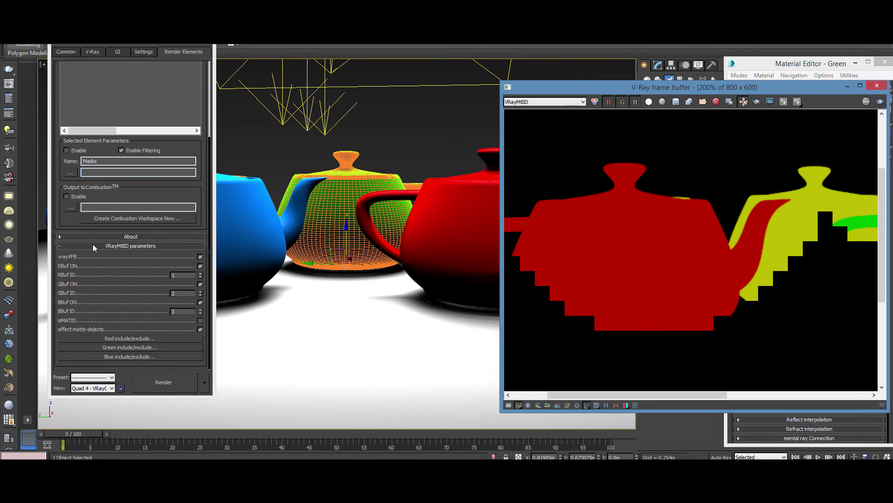
pyautogui.scroll(5, 105, 251)
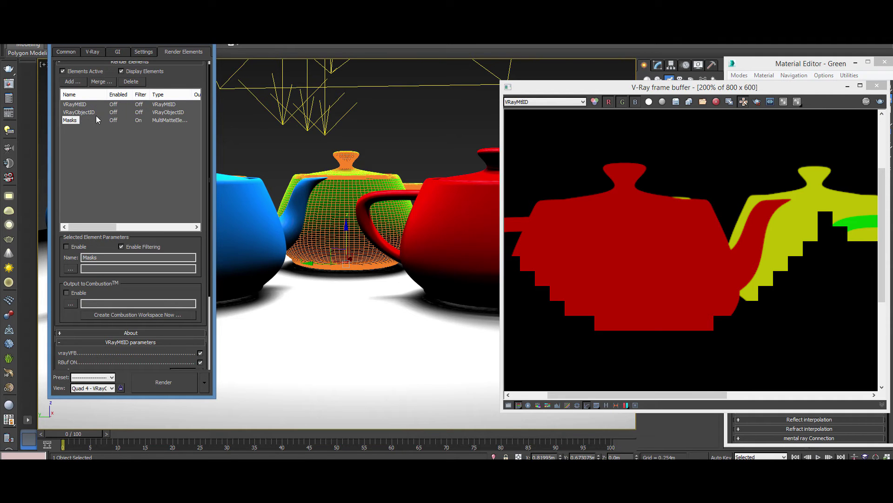
pyautogui.scroll(-5, 172, 229)
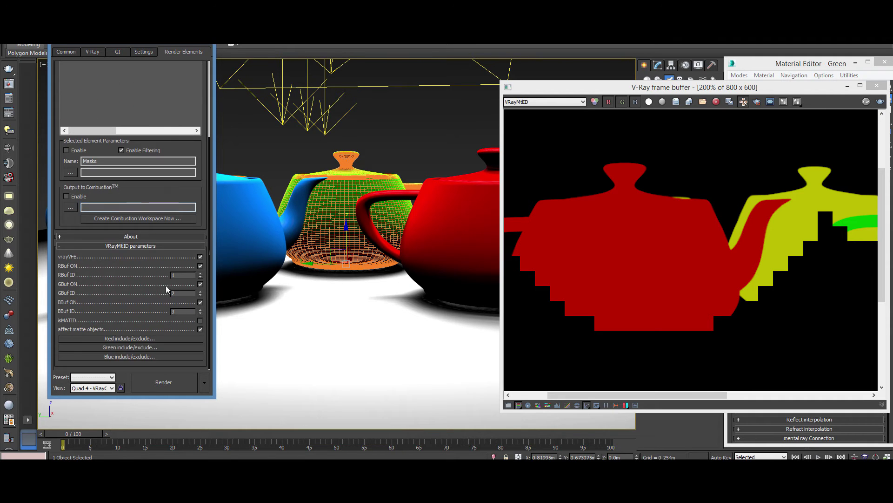
pyautogui.click(434, 200)
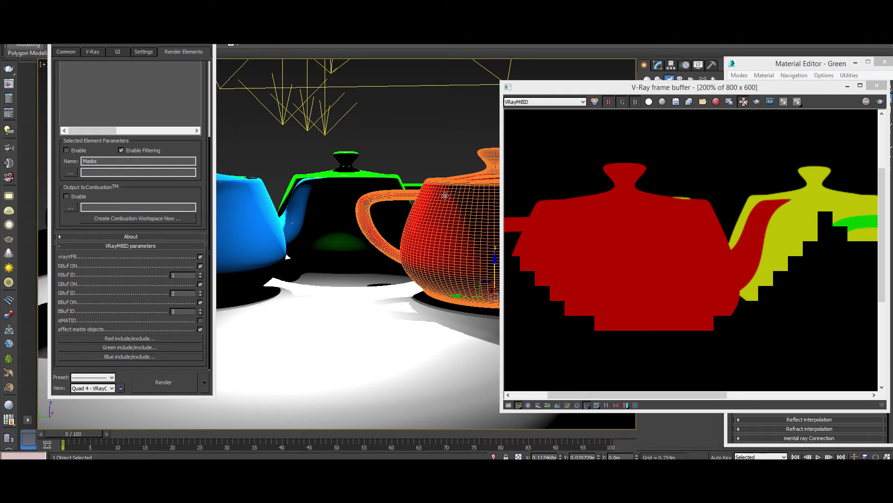
pyautogui.rightClick(441, 199)
pyautogui.click(479, 262)
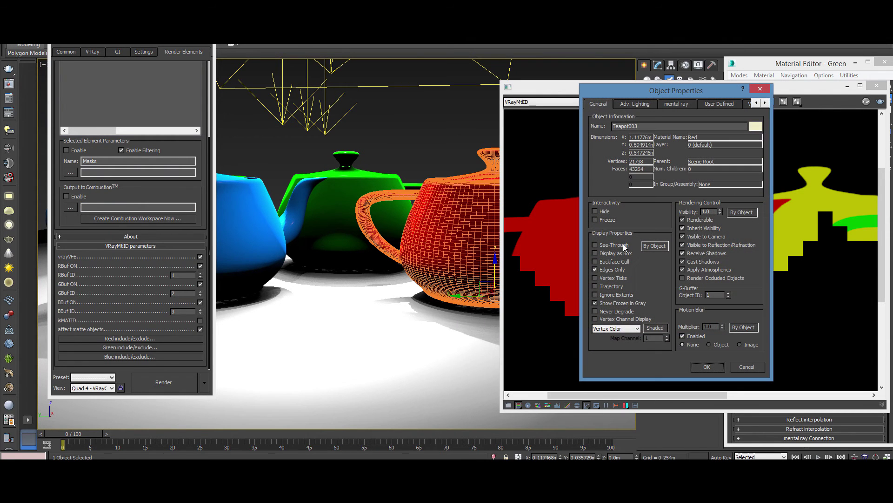
pyautogui.click(746, 366)
pyautogui.click(181, 275)
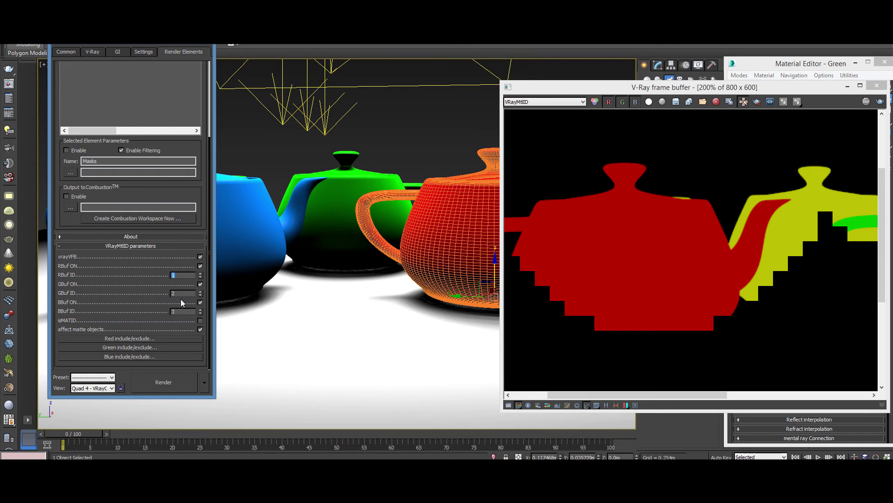
# Render the teapots and display the Masks pass in the frame buffer
pyautogui.scroll(5, 174, 130)
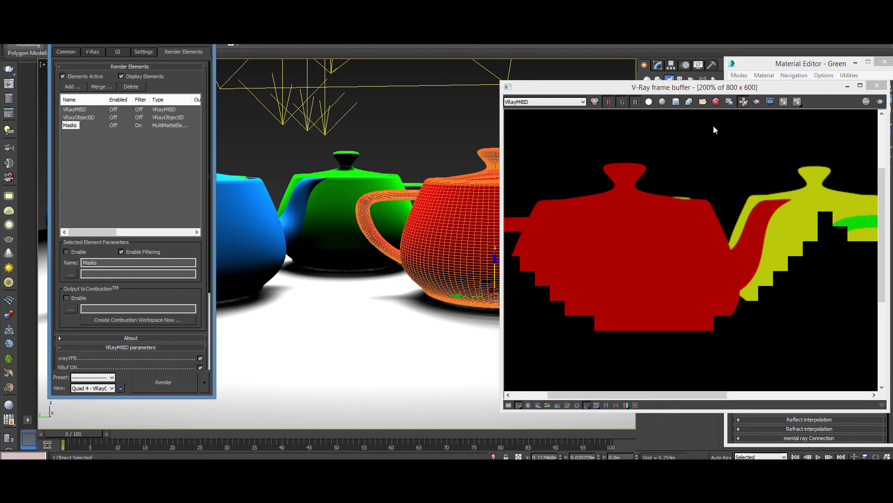
pyautogui.click(713, 124)
pyautogui.click(879, 99)
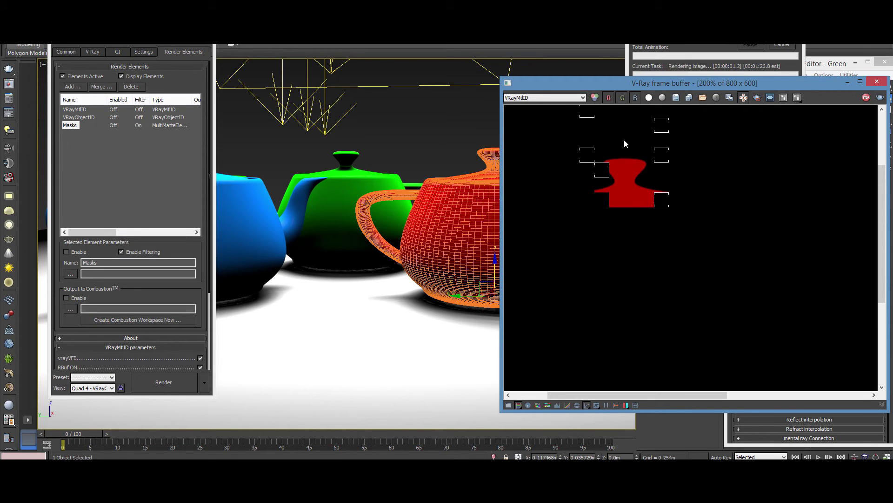
pyautogui.click(548, 98)
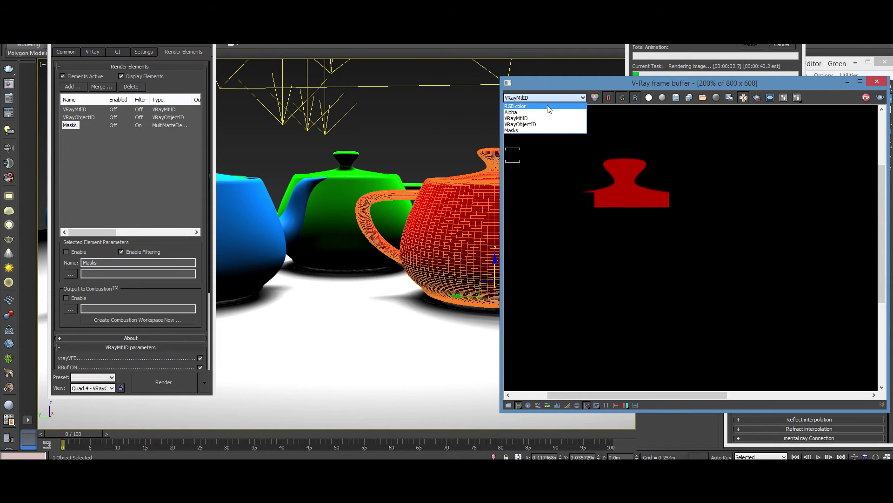
pyautogui.click(543, 131)
pyautogui.scroll(2, 630, 187)
pyautogui.scroll(4, 579, 162)
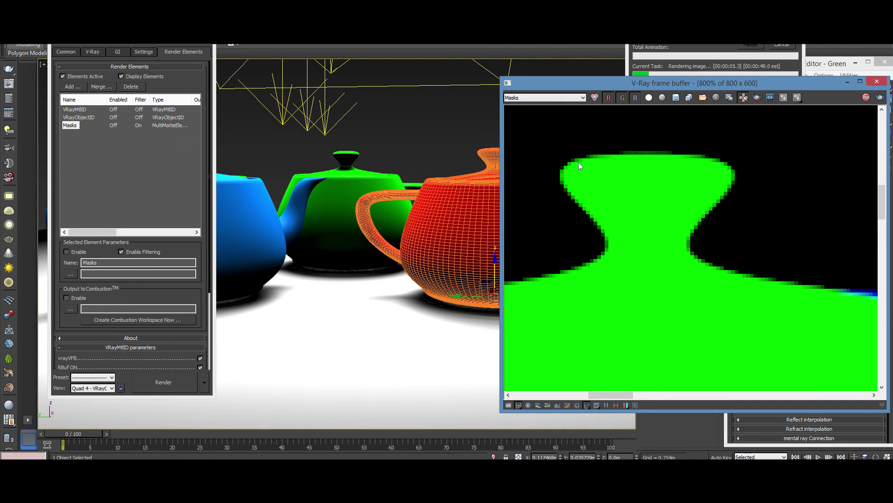
# Keep the Masks pass shown and pan around the zoomed mask, including the teapot spout
pyautogui.click(579, 99)
pyautogui.click(579, 99)
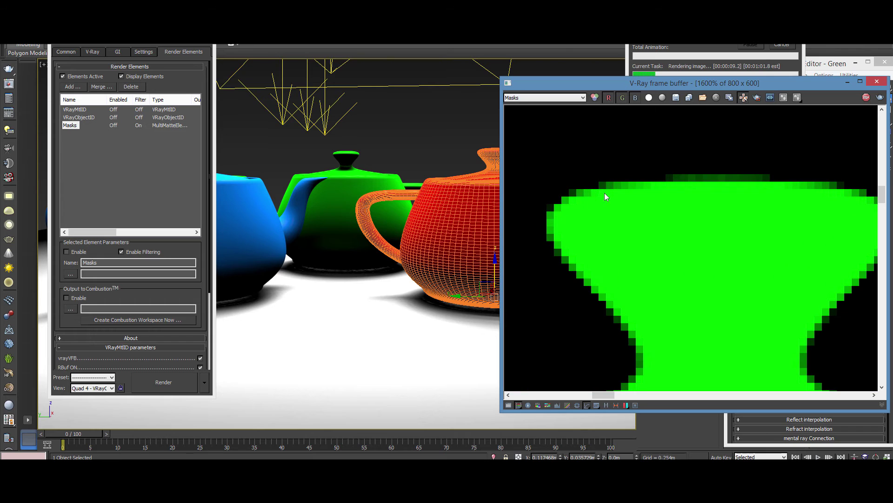
pyautogui.click(540, 98)
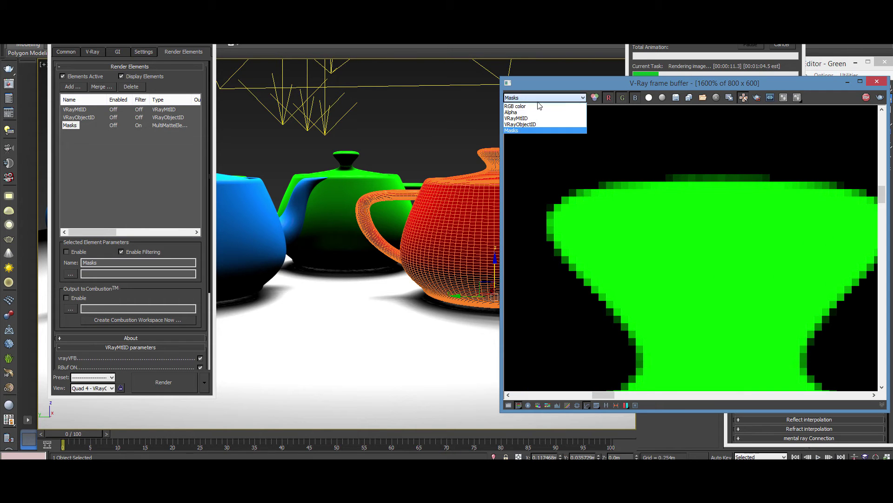
pyautogui.click(535, 123)
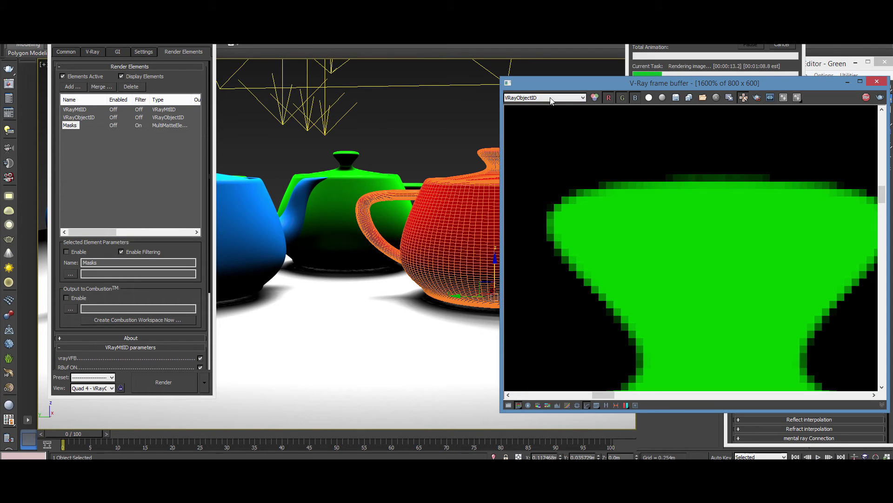
pyautogui.click(551, 98)
pyautogui.click(546, 130)
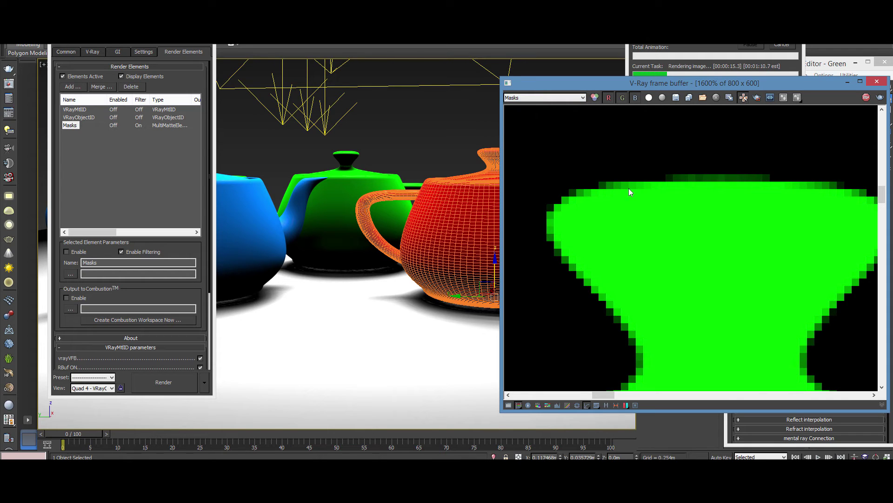
pyautogui.moveTo(629, 188); pyautogui.dragTo(600, 114, button='middle')
pyautogui.scroll(-4, 597, 231)
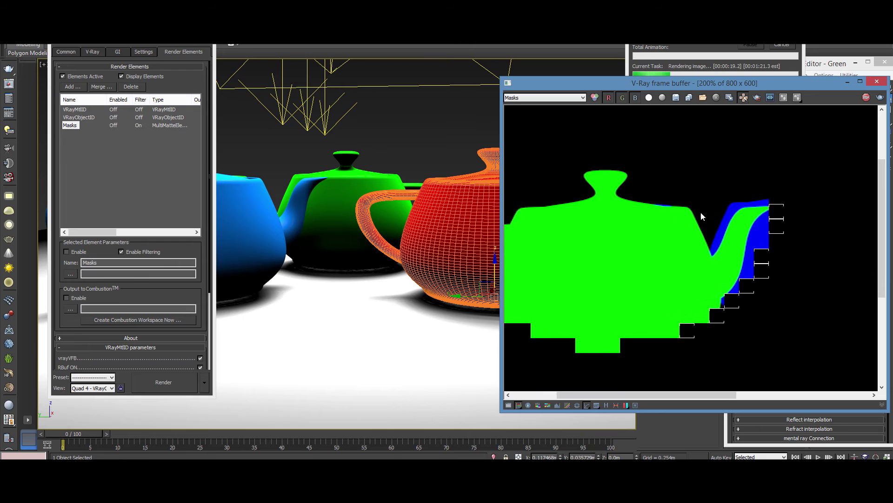
pyautogui.moveTo(702, 214); pyautogui.dragTo(700, 167, button='middle')
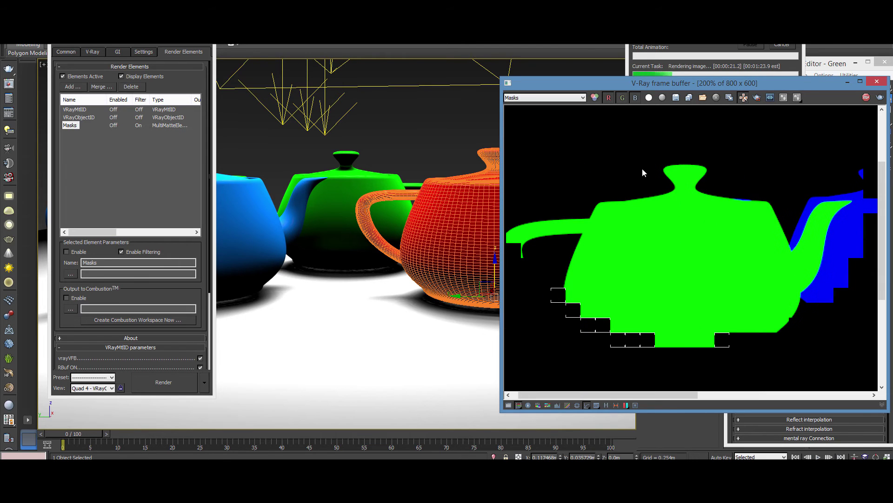
pyautogui.moveTo(747, 217); pyautogui.dragTo(660, 154, button='middle')
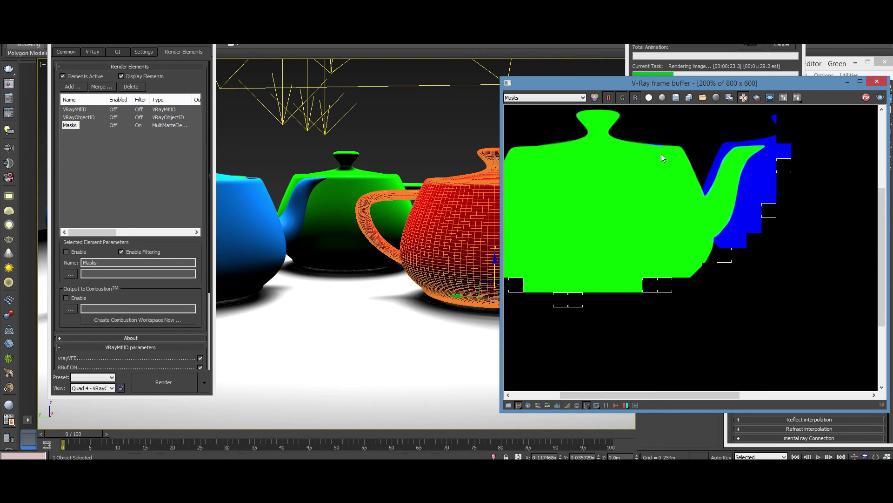
pyautogui.scroll(1, 684, 191)
pyautogui.scroll(-2, 673, 186)
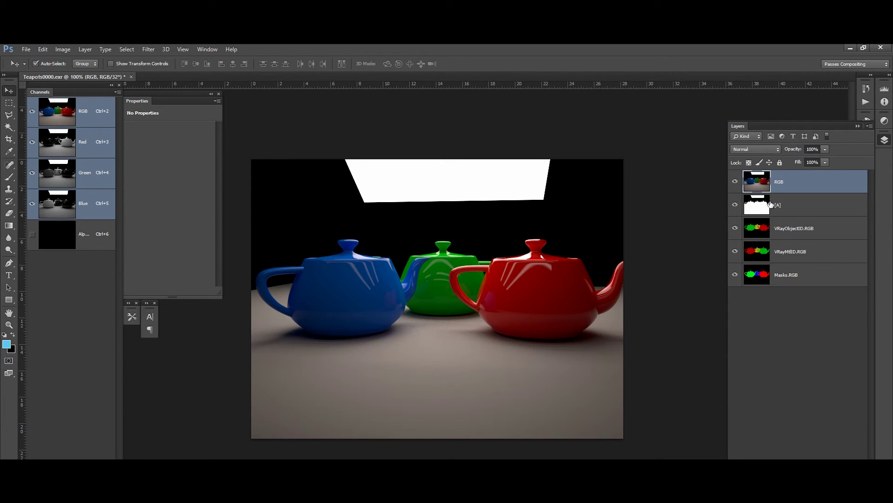
# Solo the Masks.RGB layer, briefly check VRayMtlID.RGB and VRayObjectID.RGB, then reselect Masks.RGB
pyautogui.keyDown('alt'); pyautogui.click(735, 274); pyautogui.keyUp('alt')
pyautogui.click(761, 279)
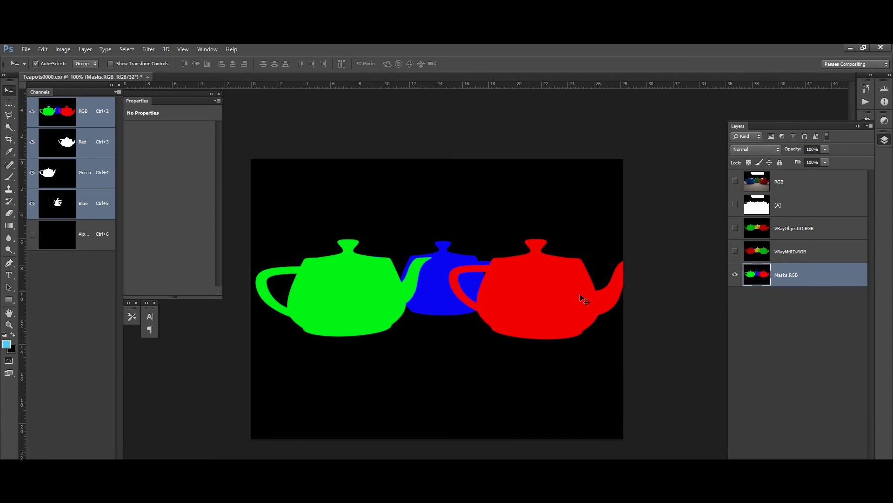
pyautogui.click(735, 251)
pyautogui.click(736, 228)
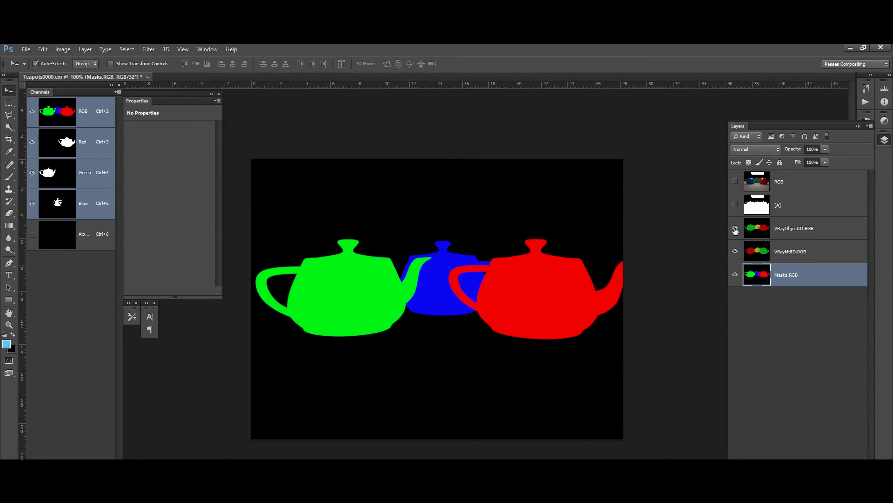
pyautogui.click(763, 232)
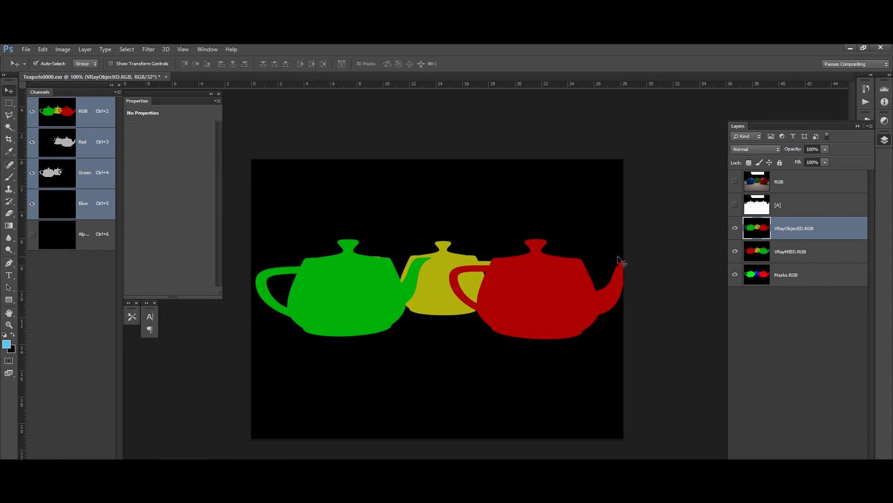
pyautogui.click(735, 228)
pyautogui.click(735, 251)
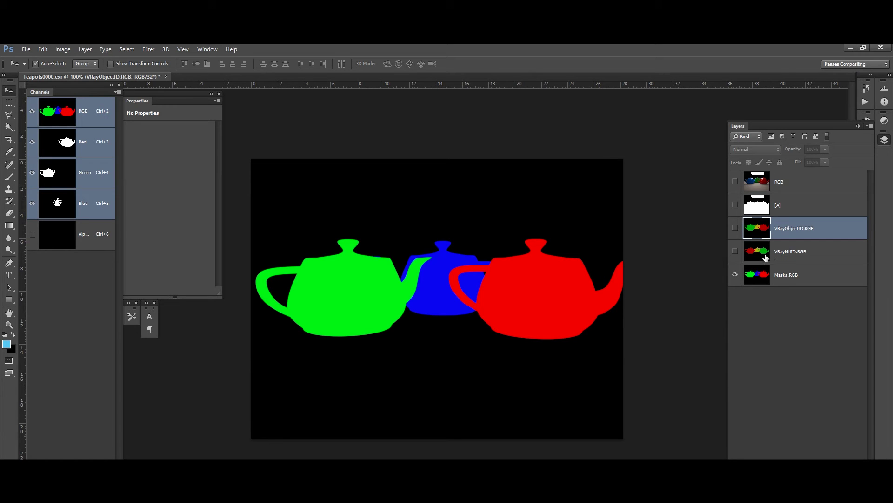
pyautogui.click(786, 276)
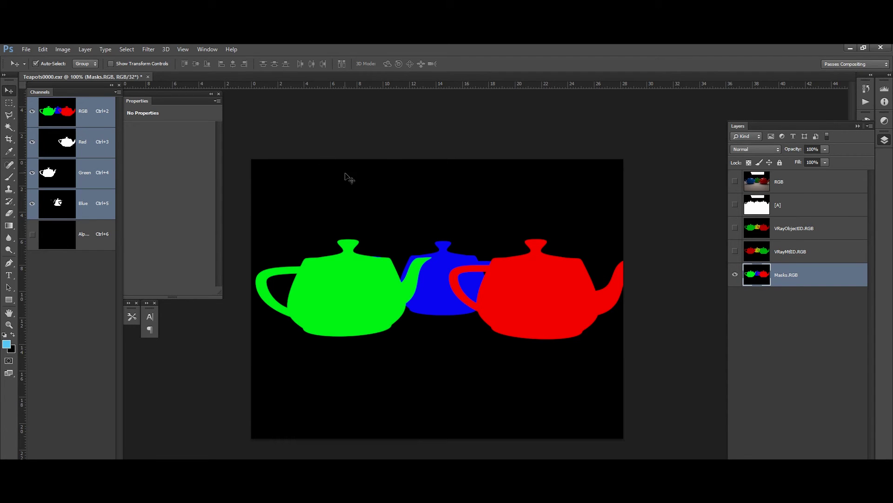
# Load the Masks.RGB Red channel as a selection of the red teapot, then return to RGB
pyautogui.click(74, 144)
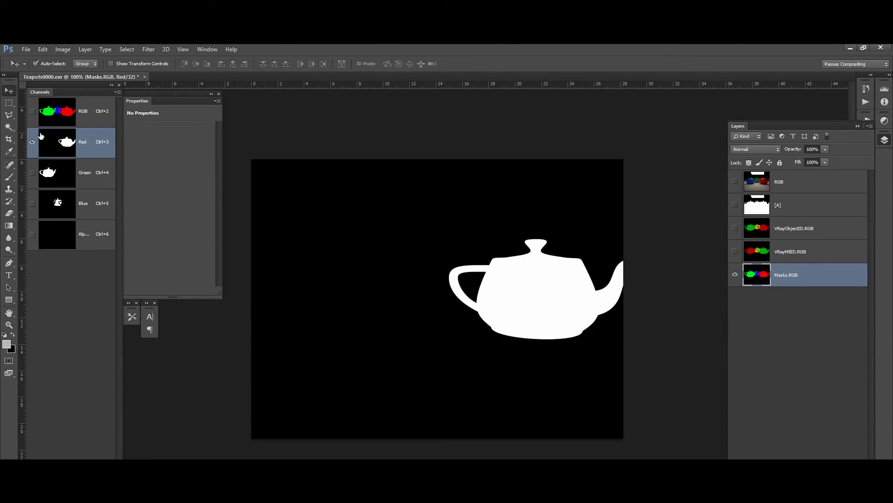
pyautogui.click(43, 112)
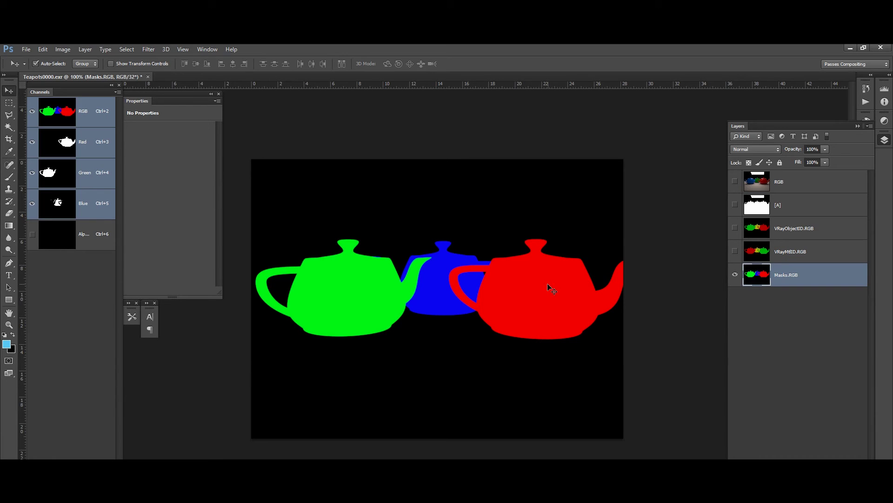
pyautogui.hotkey('ctrl', '3')
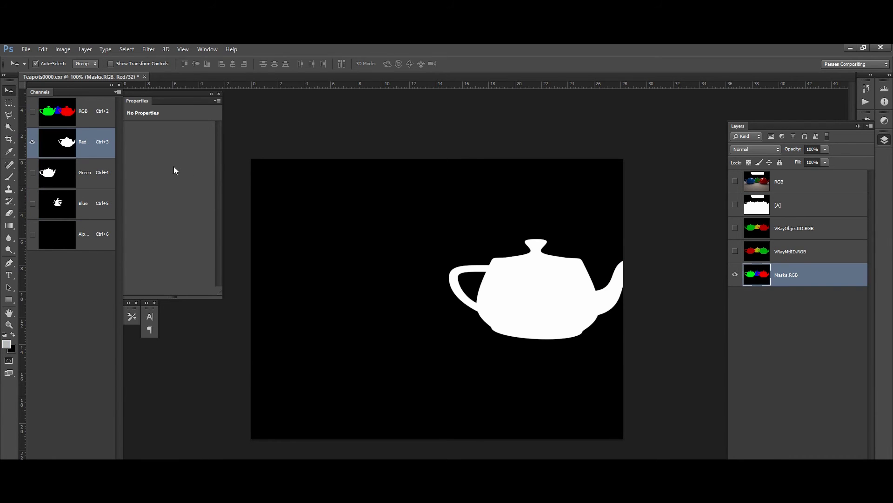
pyautogui.keyDown('ctrl'); pyautogui.click(68, 147); pyautogui.keyUp('ctrl')
pyautogui.click(32, 111)
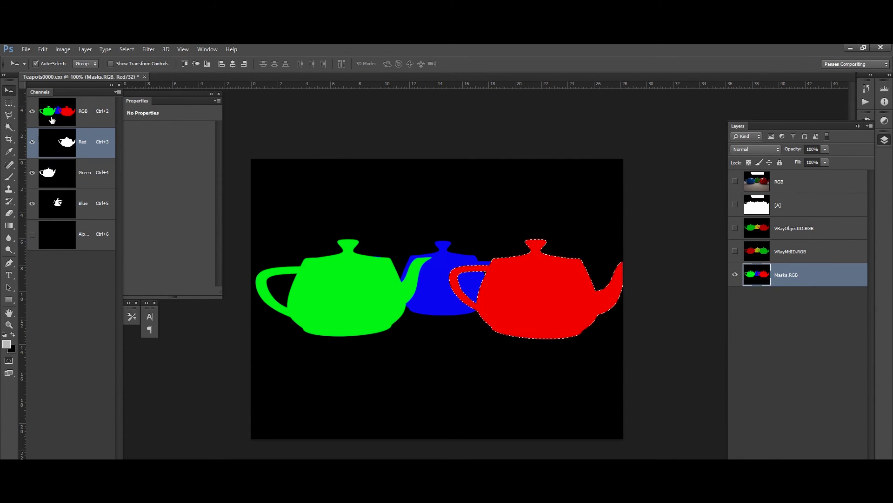
pyautogui.click(103, 116)
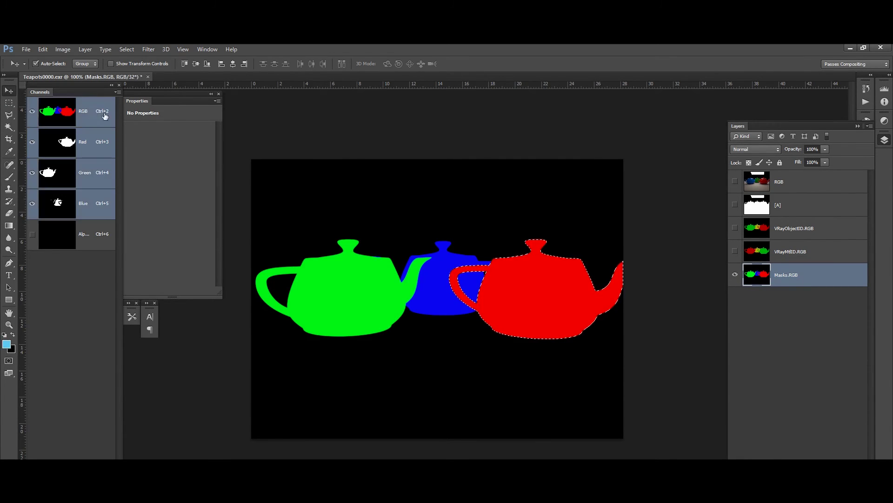
# Make the RGB render layer active and visible, with Masks.RGB hidden
pyautogui.click(781, 187)
pyautogui.click(735, 274)
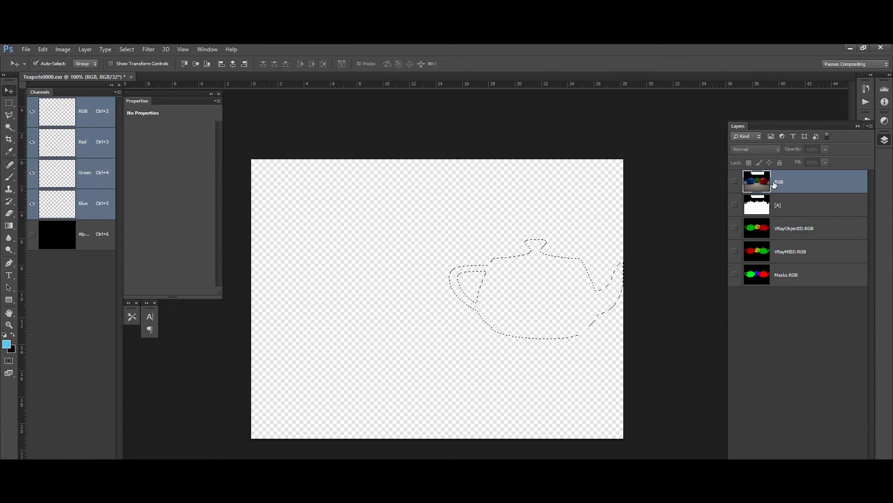
pyautogui.click(735, 182)
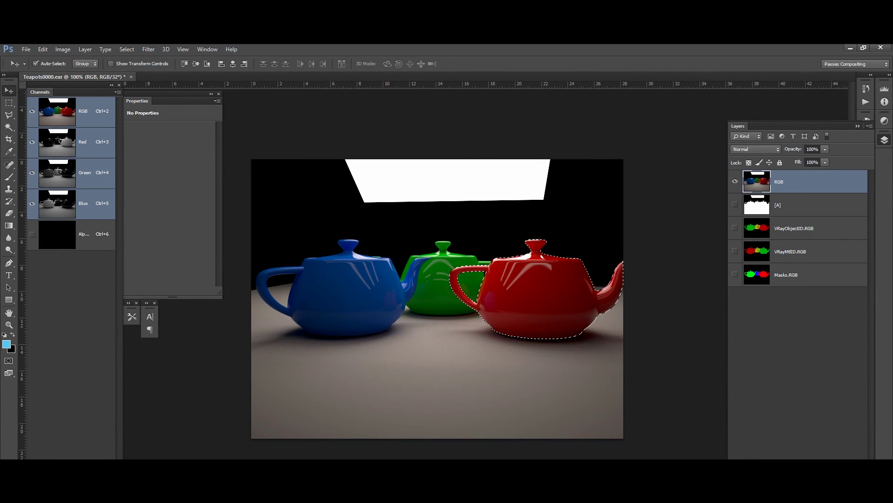
# Add an Exposure adjustment masked to the red teapot at +1.32, then hide the render layer
pyautogui.click(800, 299)
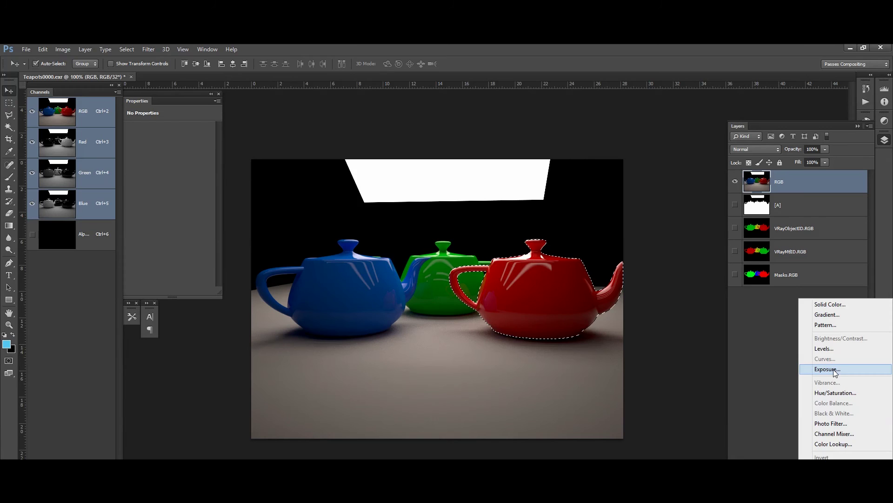
pyautogui.click(833, 369)
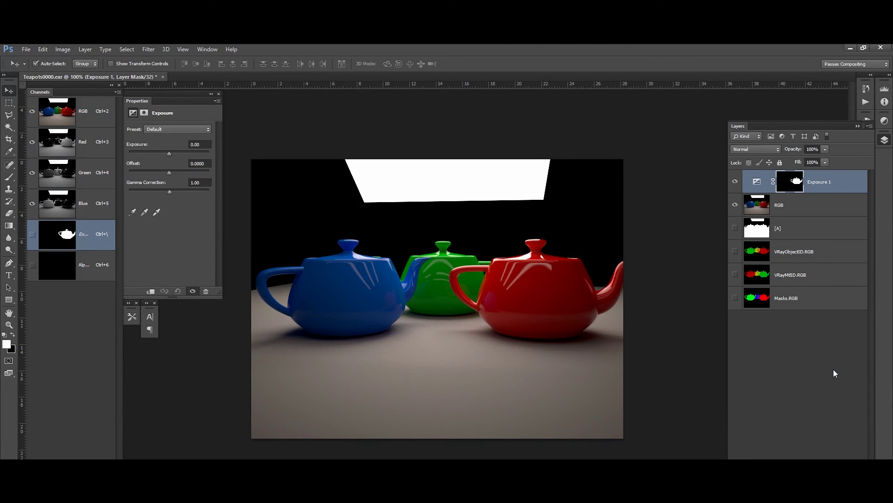
pyautogui.click(789, 189)
pyautogui.click(799, 298)
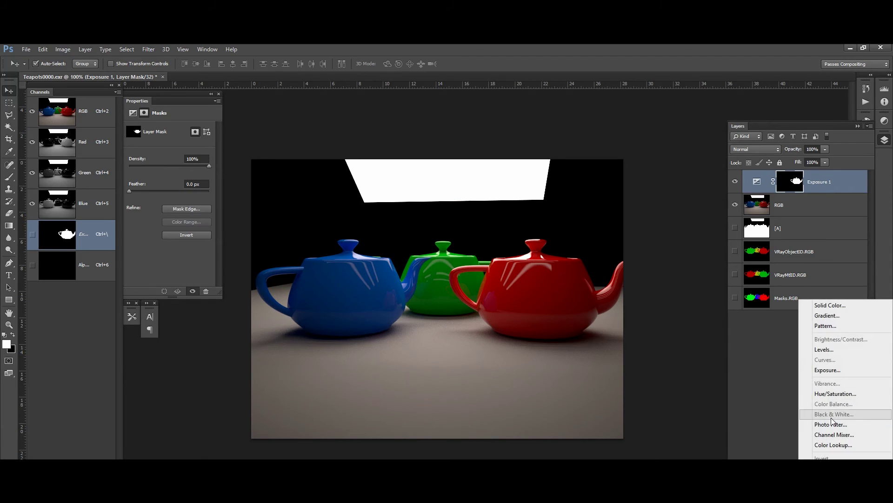
pyautogui.click(797, 186)
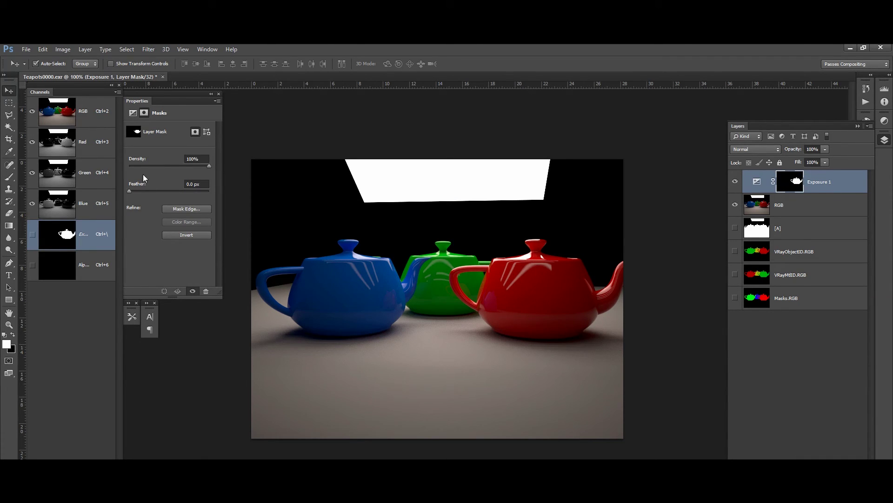
pyautogui.click(757, 182)
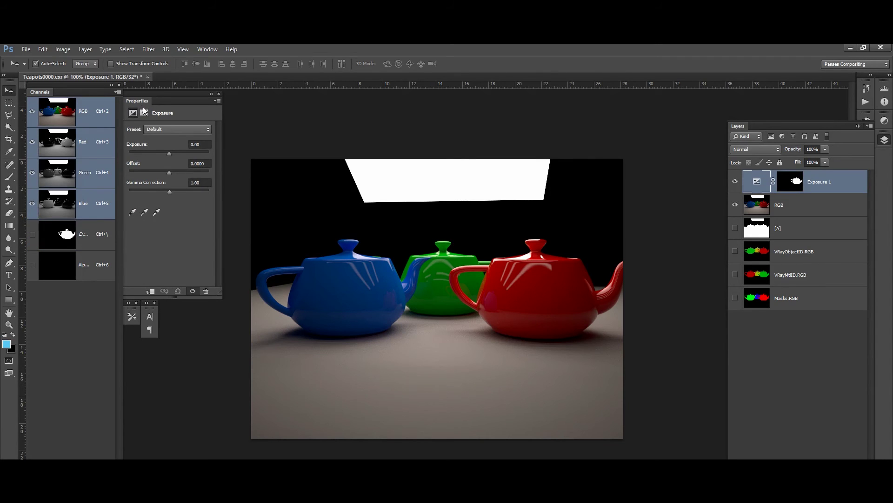
pyautogui.moveTo(169, 153); pyautogui.dragTo(177, 154)
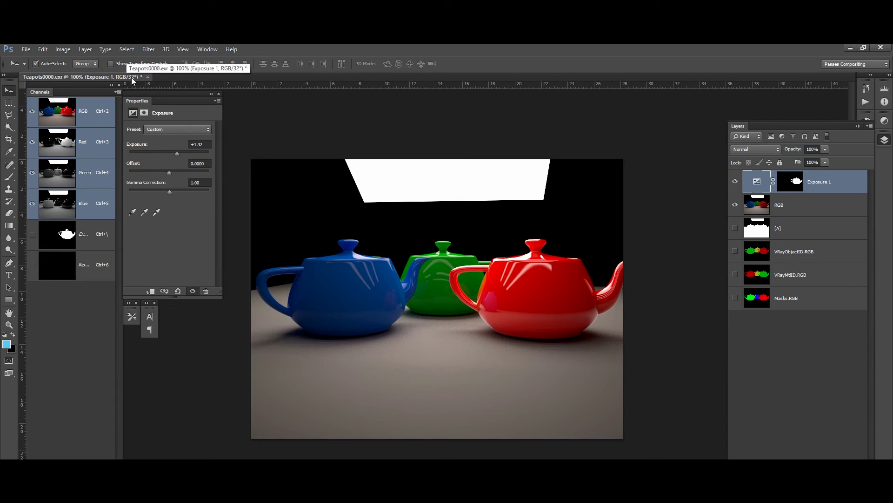
pyautogui.click(735, 205)
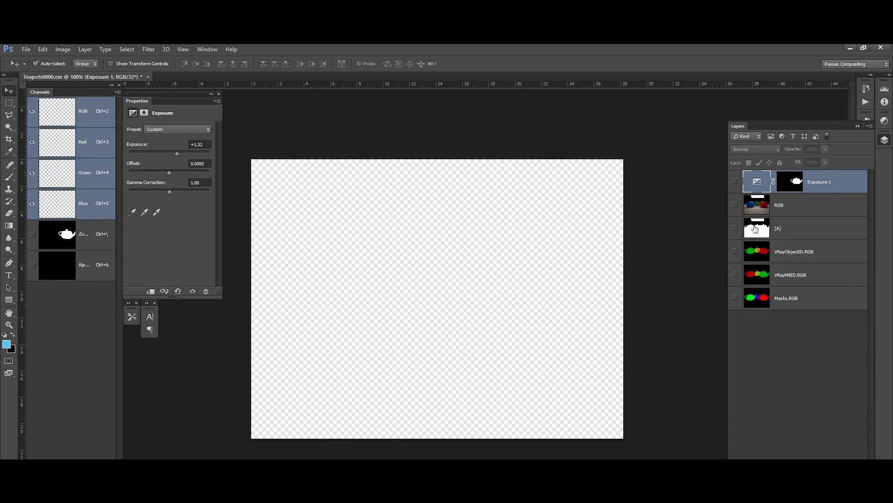
# Show Masks.RGB and try the Magic Wand on the green teapot, dismissing the 32-bit warning
pyautogui.click(766, 305)
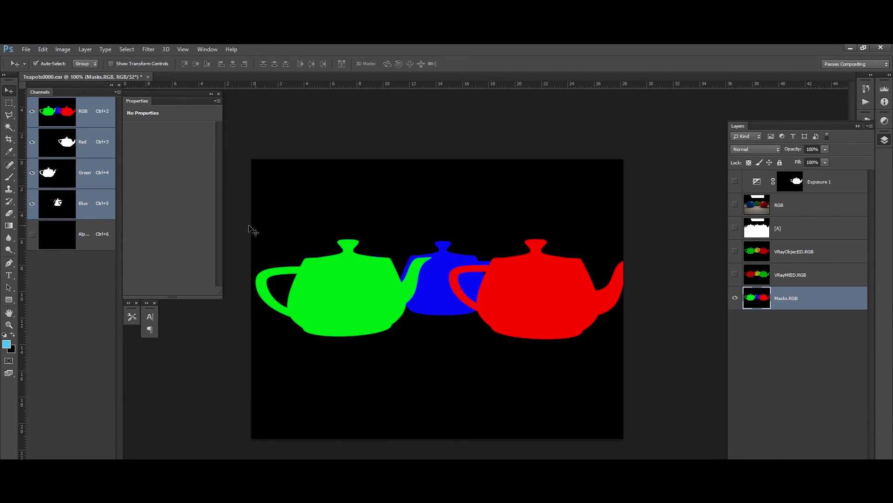
pyautogui.click(9, 127)
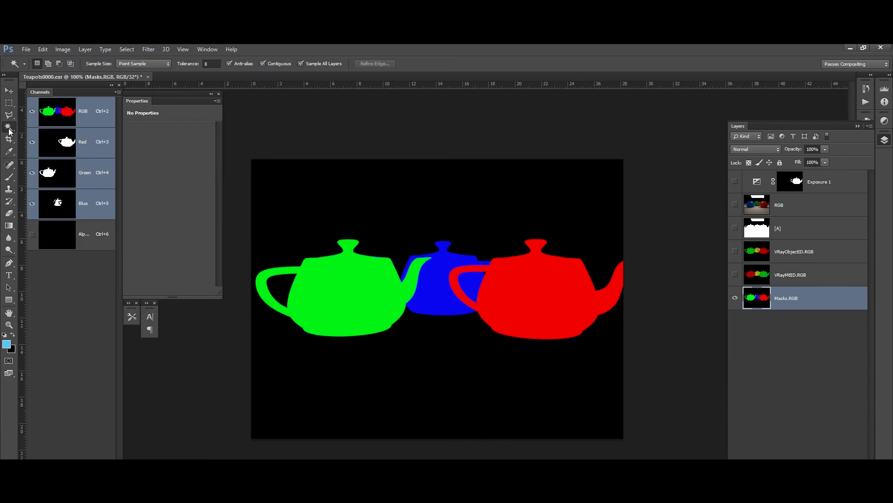
pyautogui.click(363, 273)
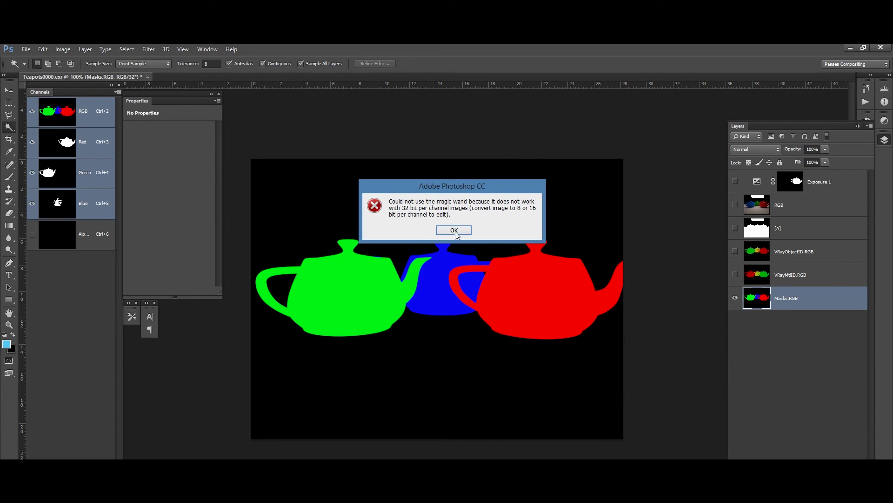
pyautogui.click(454, 230)
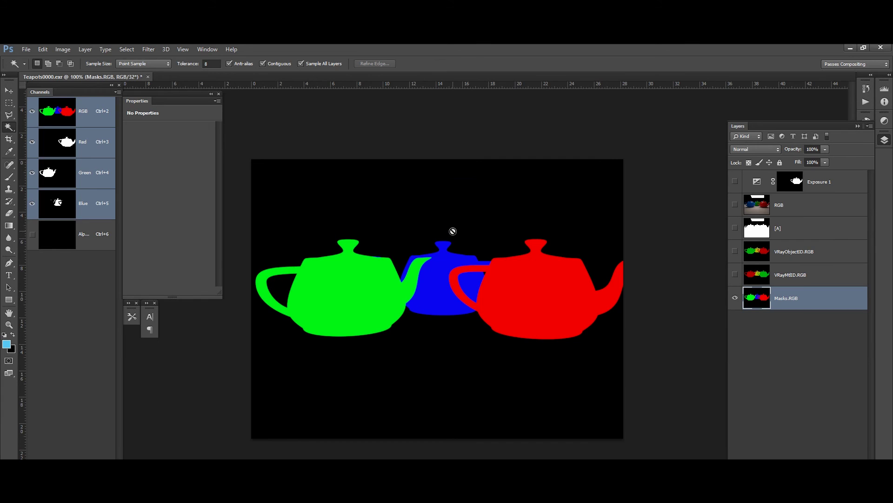
# Select the entire Green channel of the Masks.RGB layer
pyautogui.click(736, 298)
pyautogui.click(735, 297)
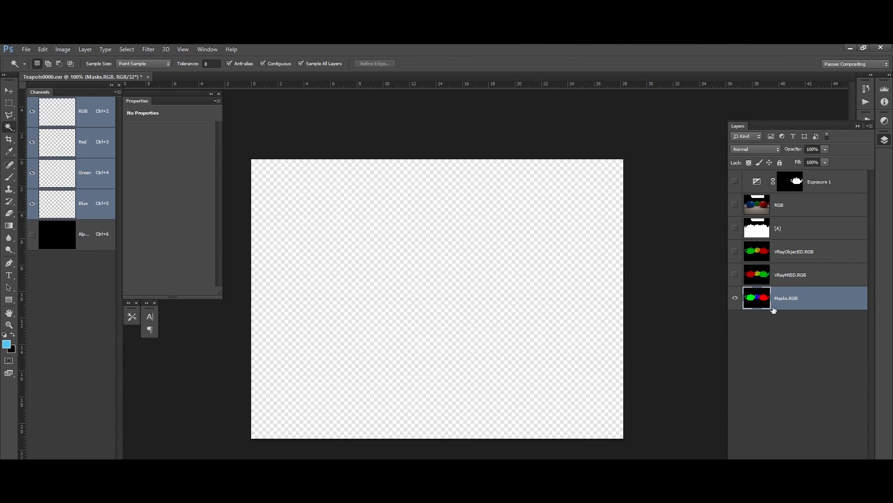
pyautogui.click(56, 179)
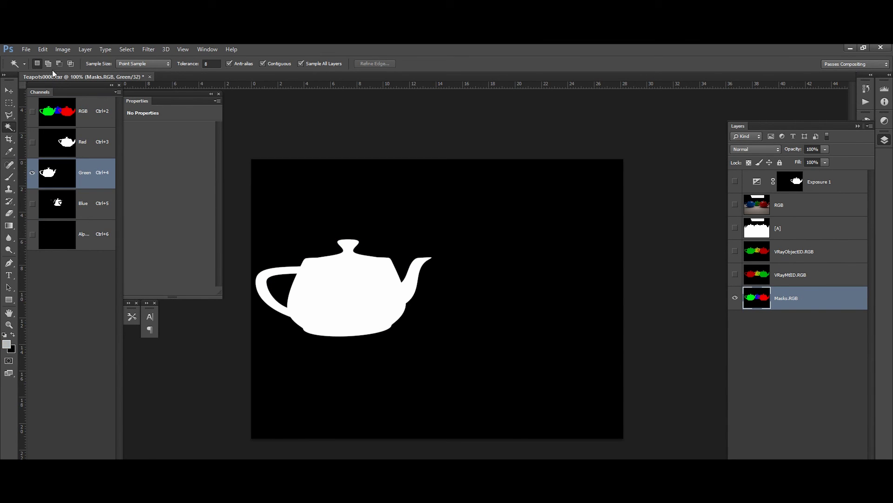
pyautogui.hotkey('ctrl', 'a')
# Hide Masks.RGB, show and select the RGB render layer, and deselect
pyautogui.click(735, 298)
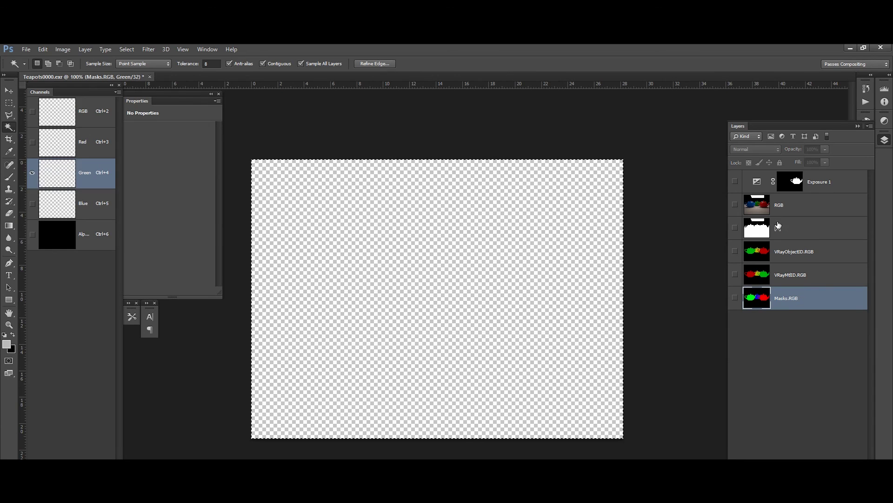
pyautogui.click(758, 181)
pyautogui.click(756, 204)
pyautogui.click(735, 205)
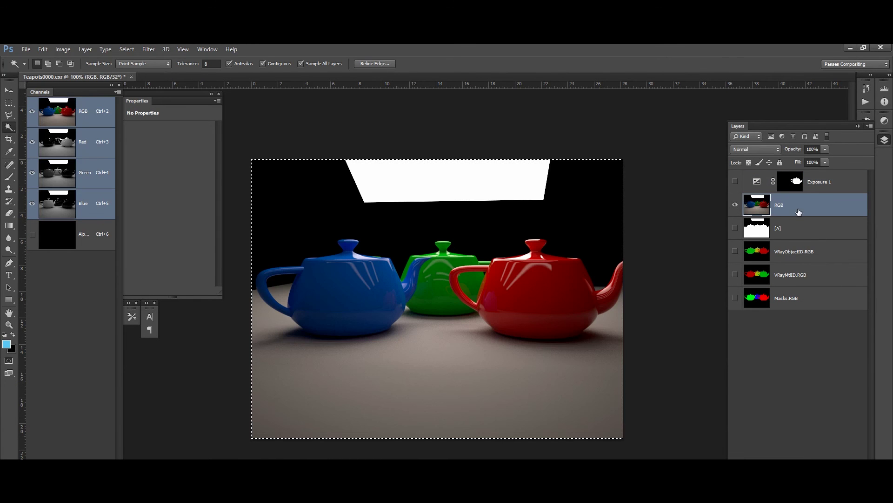
pyautogui.hotkey('ctrl', 'd')
# Add a layer mask to RGB and paste the Green channel teapot shape into it
pyautogui.hotkey('ctrl', 'alt', 'm')
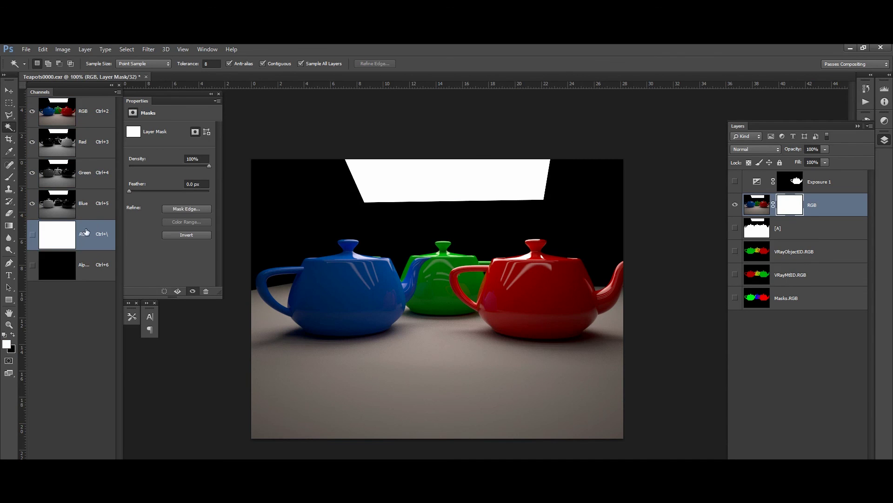
pyautogui.click(32, 233)
pyautogui.hotkey('ctrl', 'v')
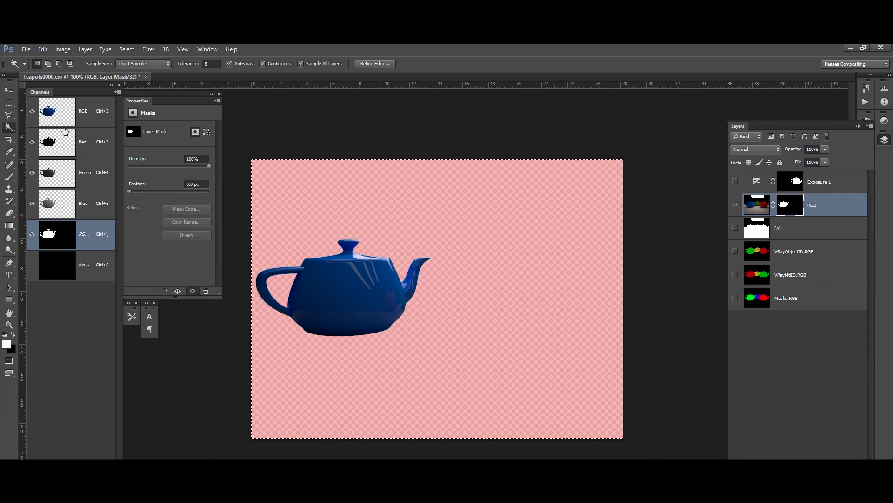
pyautogui.click(101, 114)
pyautogui.click(32, 233)
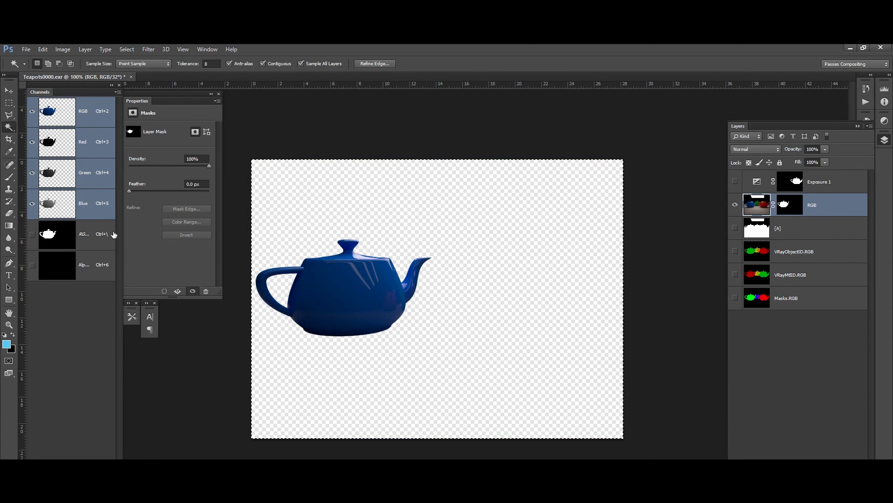
# Create a new Layer 1 at the bottom of the stack and fill it with black
pyautogui.click(819, 301)
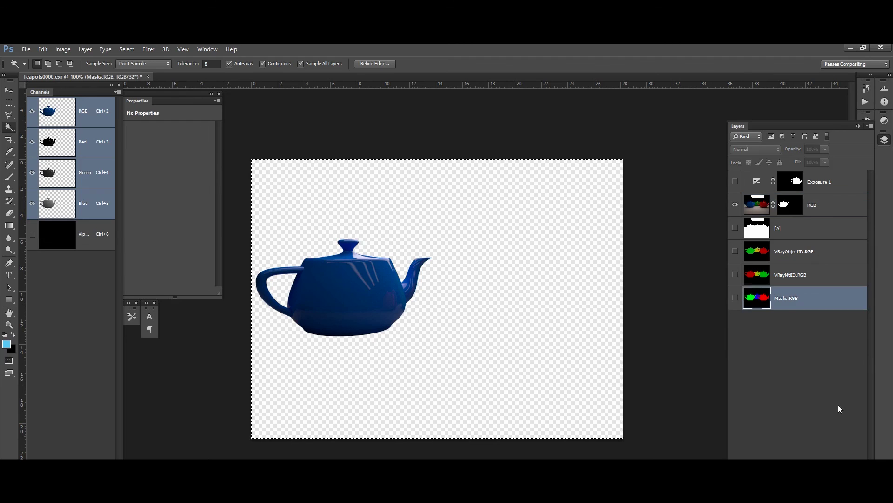
pyautogui.hotkey('ctrl', 'shift', 'alt', 'n')
pyautogui.moveTo(805, 300); pyautogui.dragTo(800, 388)
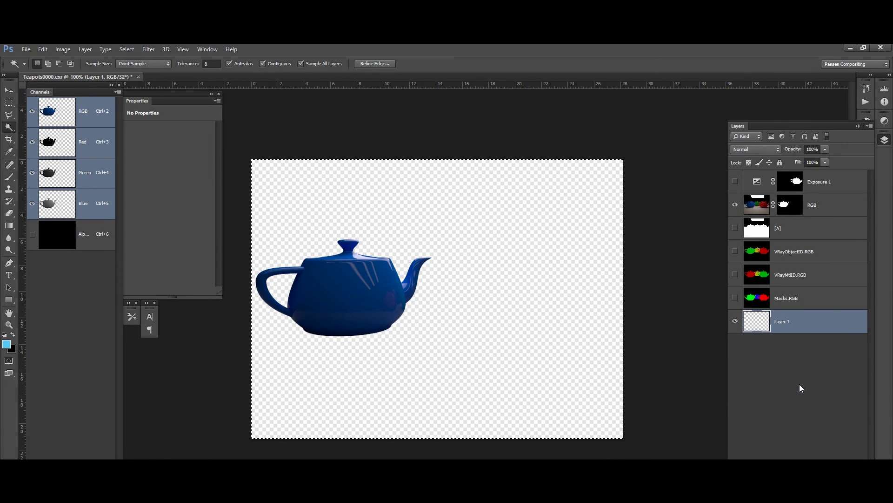
pyautogui.hotkey('ctrl', 'BackSpace')
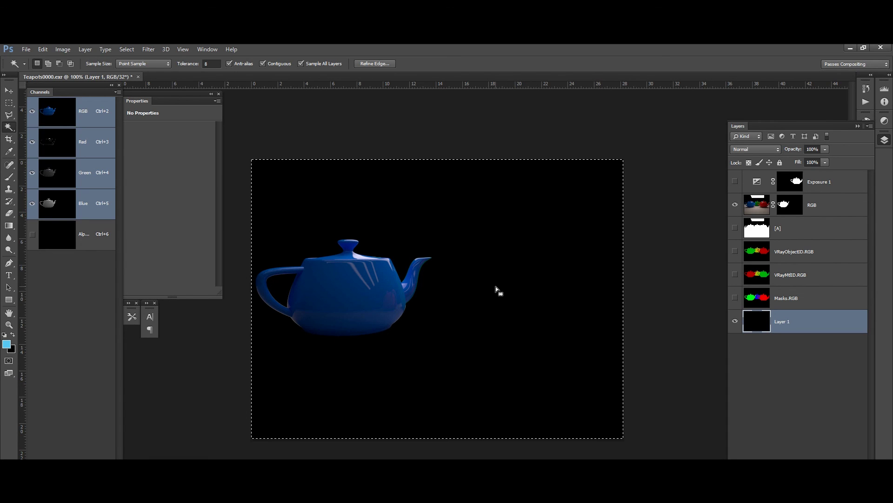
# Switch to the Move tool and click the canvas to deselect Layer 1
pyautogui.click(13, 92)
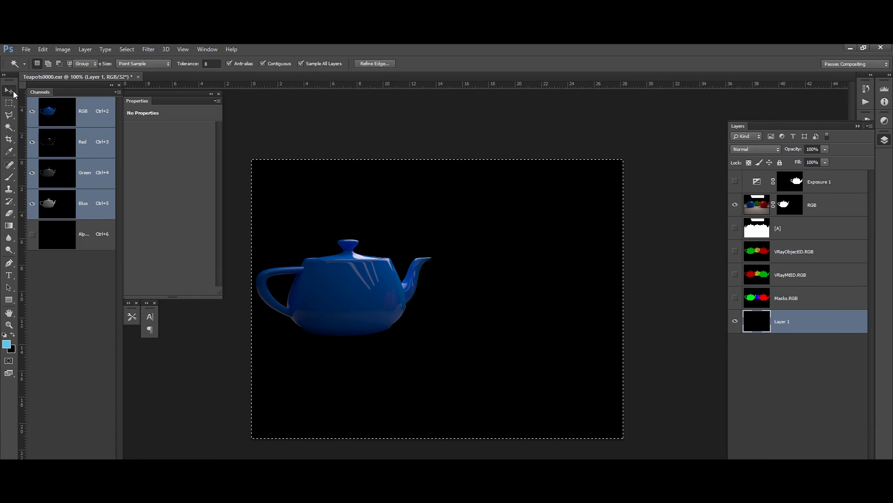
pyautogui.click(579, 157)
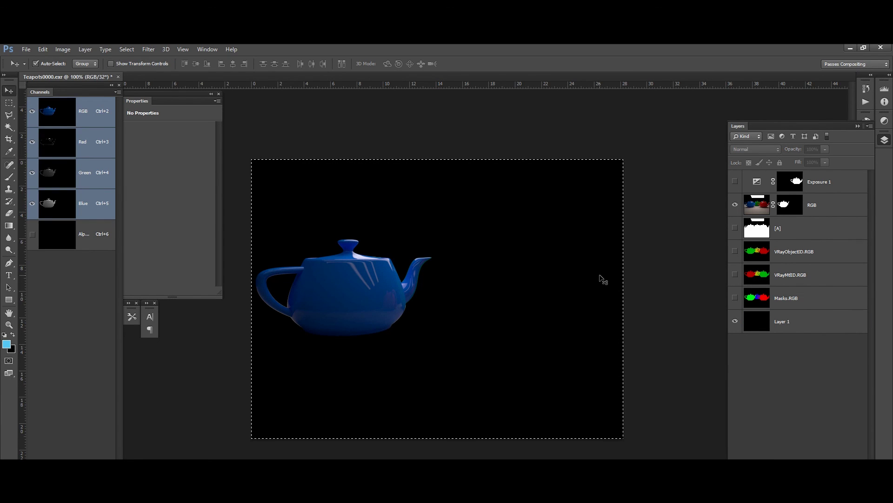